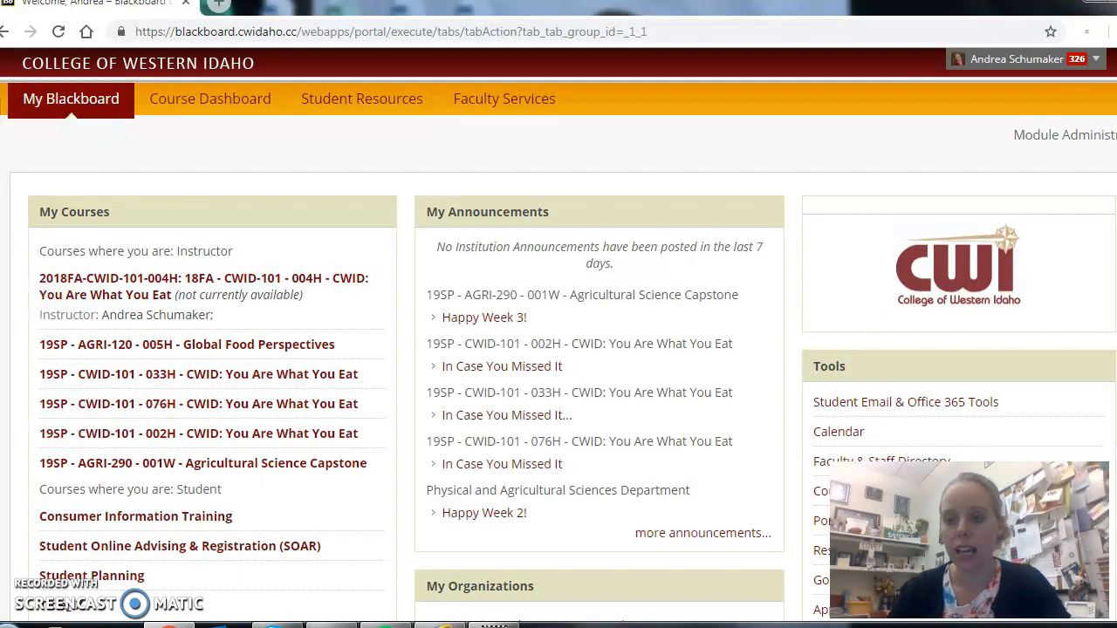
Open the Portfolios tool from the home page and start creating a new portfolio.
{"action": "scroll", "coordinate": [558, 349], "scroll_direction": "down", "scroll_amount": 3}
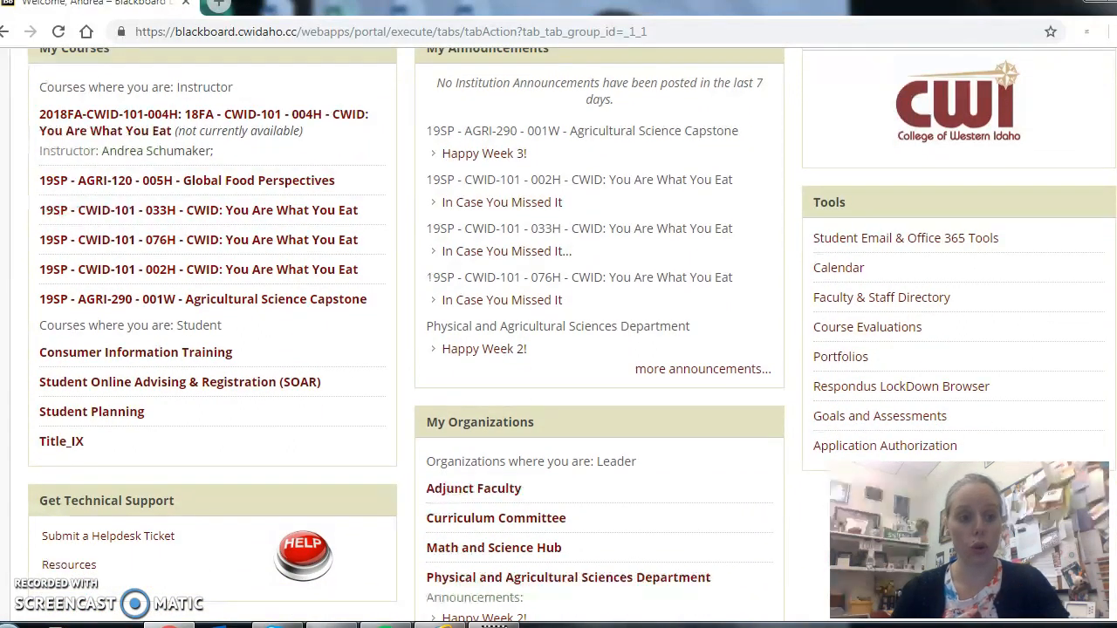
{"action": "scroll", "coordinate": [986, 137], "scroll_direction": "up", "scroll_amount": 3}
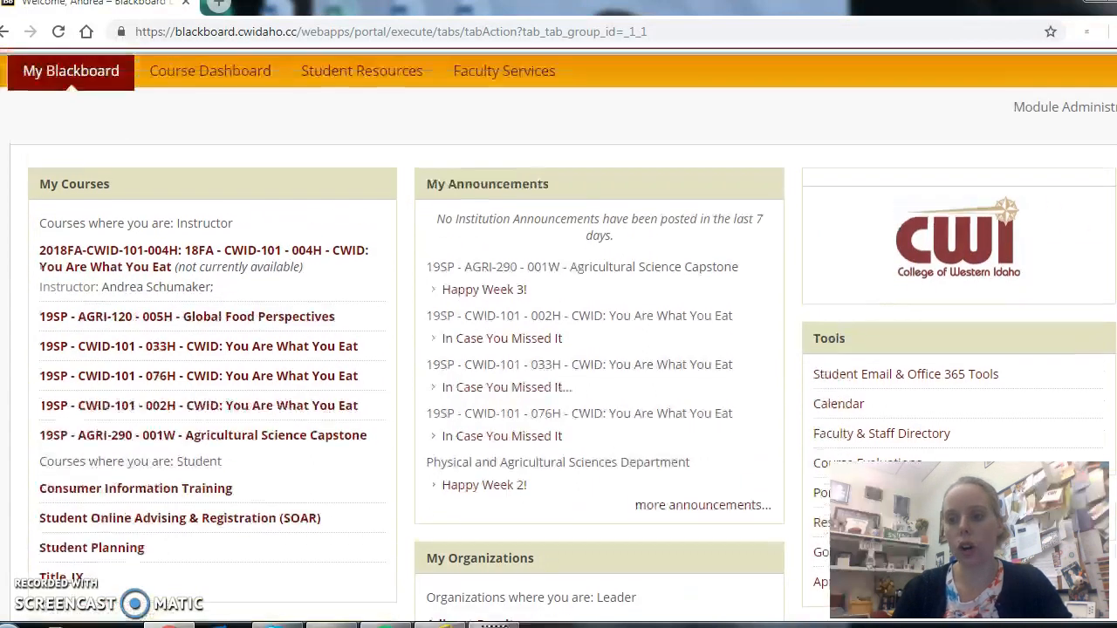
{"action": "scroll", "coordinate": [559, 333], "scroll_direction": "up", "scroll_amount": 1}
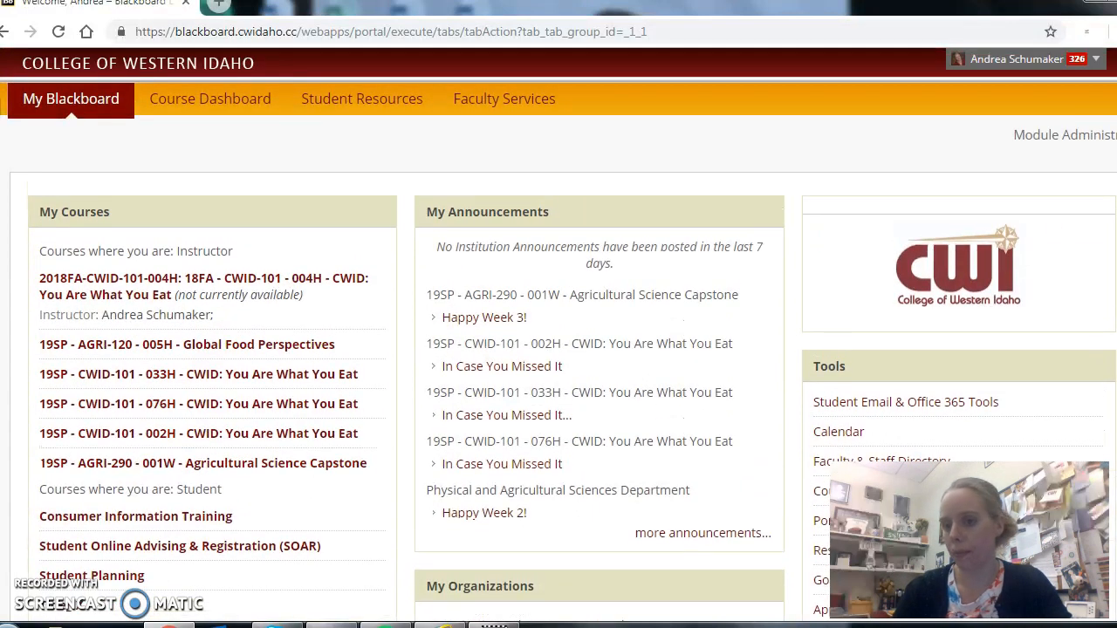
{"action": "scroll", "coordinate": [850, 185], "scroll_direction": "down", "scroll_amount": 3}
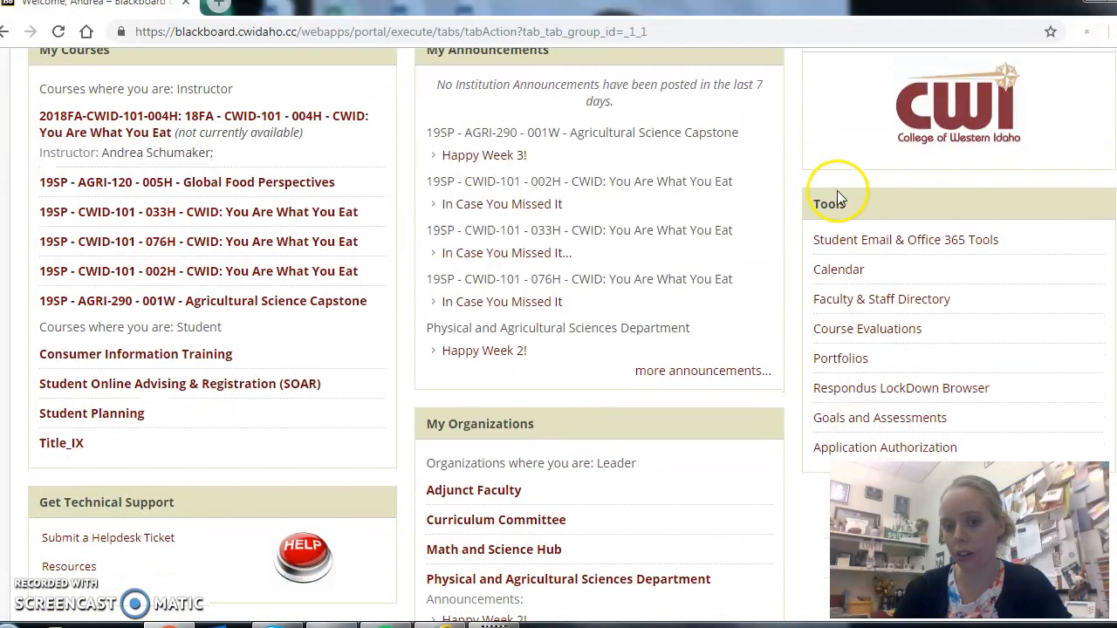
{"action": "left_click", "coordinate": [842, 359]}
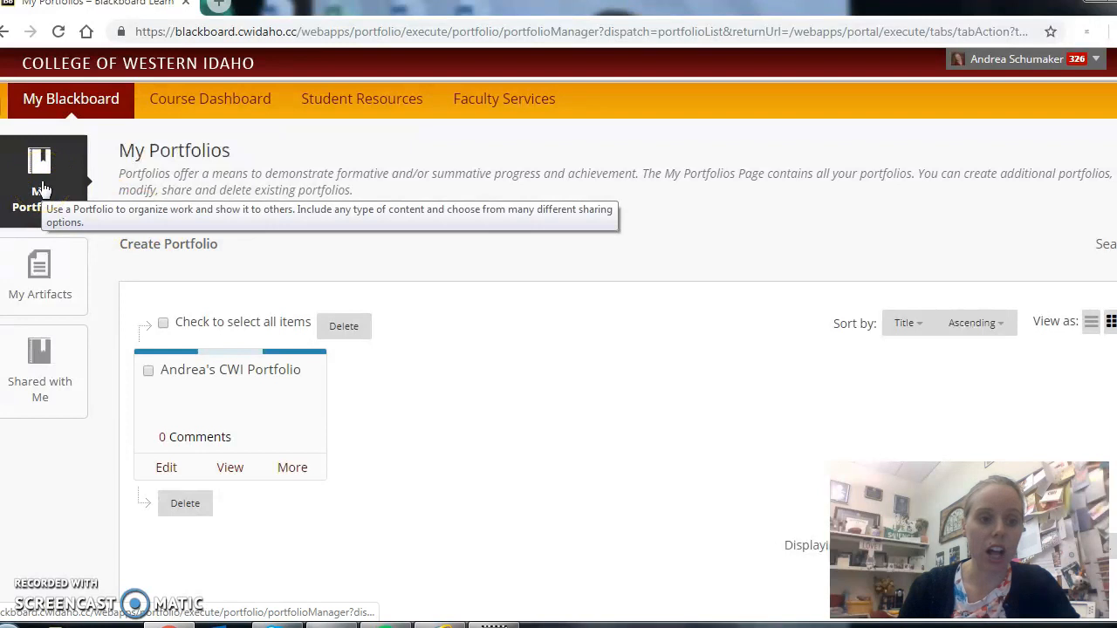
{"action": "left_click", "coordinate": [164, 245]}
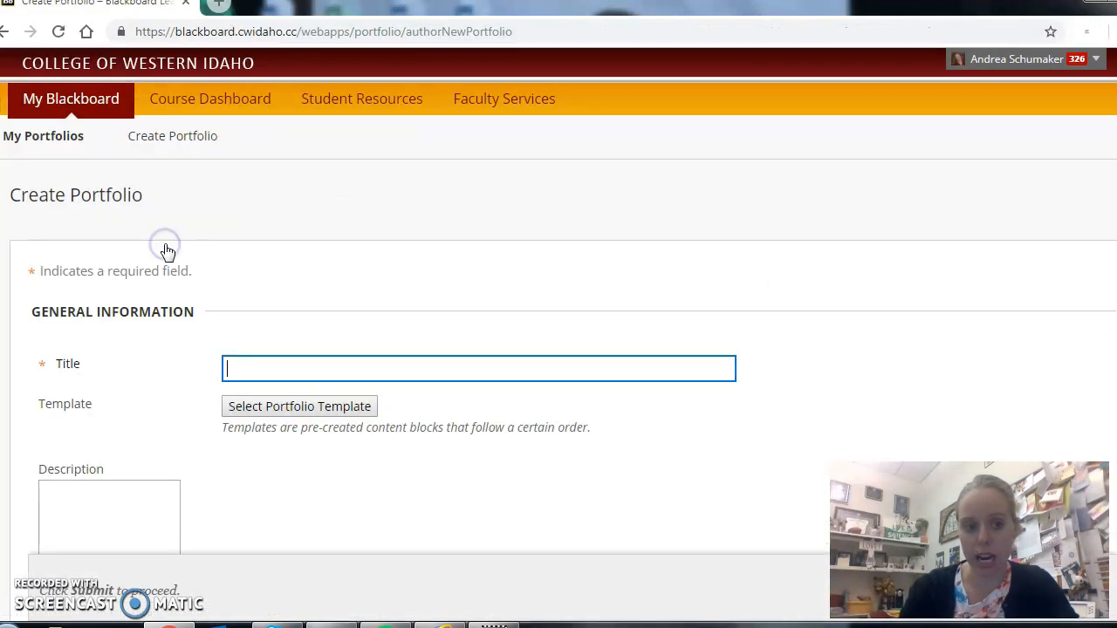
Title the portfolio with the owner's full name in the possessive, followed by "General Education Portfolio".
{"action": "left_click", "coordinate": [259, 368]}
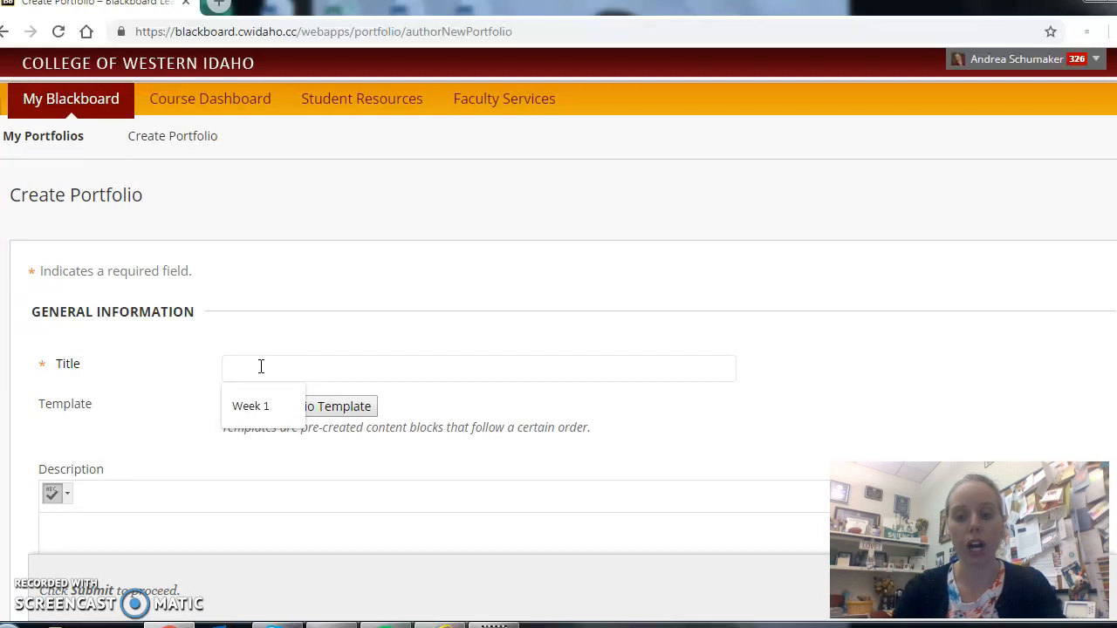
{"action": "type", "text": "ortfolio"}
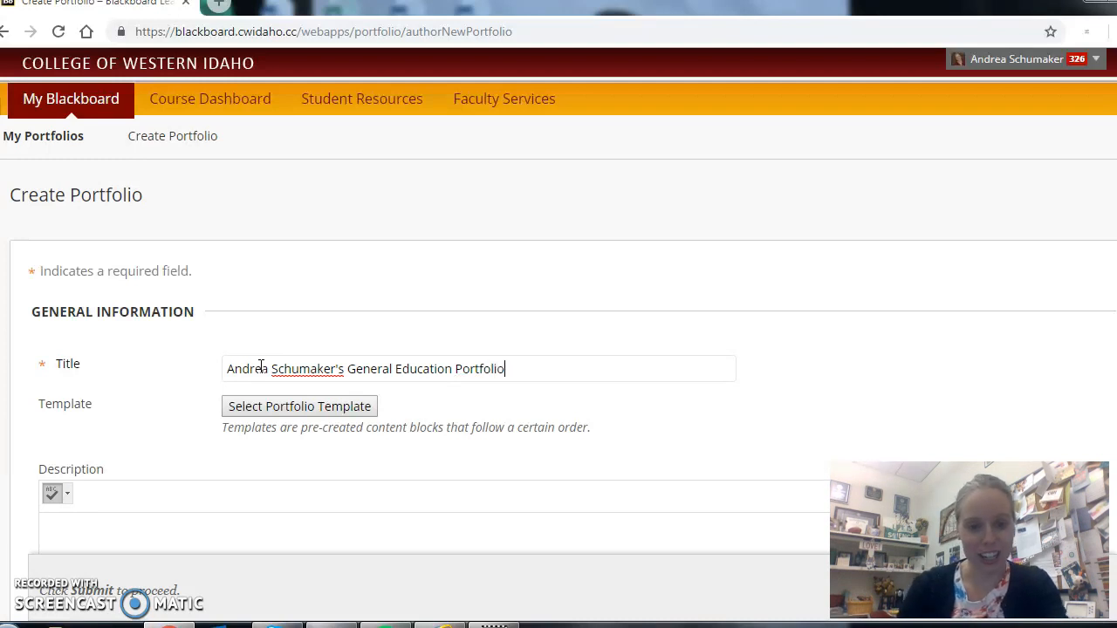
{"action": "left_click", "coordinate": [934, 337]}
Apply the General Education Program template to the new portfolio.
{"action": "scroll", "coordinate": [934, 336], "scroll_direction": "down", "scroll_amount": 1}
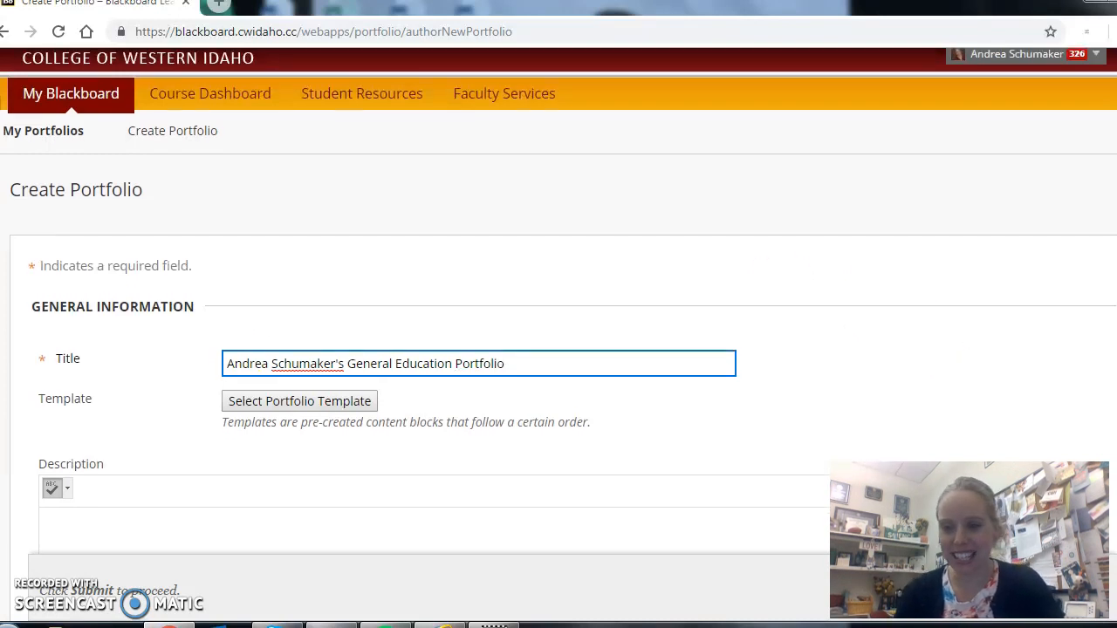
{"action": "scroll", "coordinate": [558, 332], "scroll_direction": "down", "scroll_amount": 1}
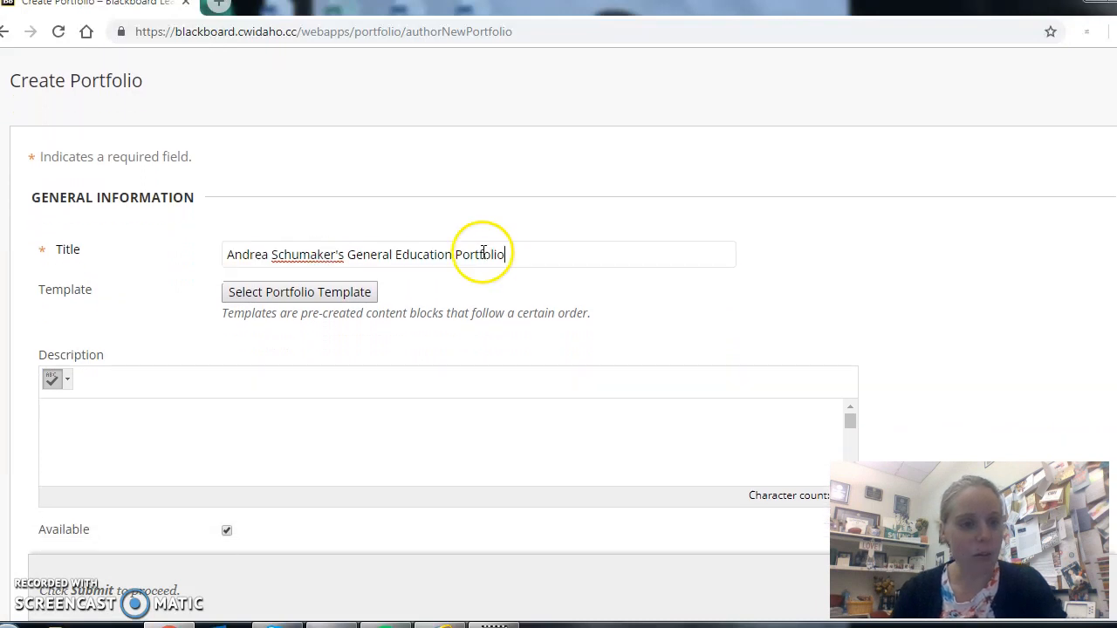
{"action": "left_click", "coordinate": [320, 301]}
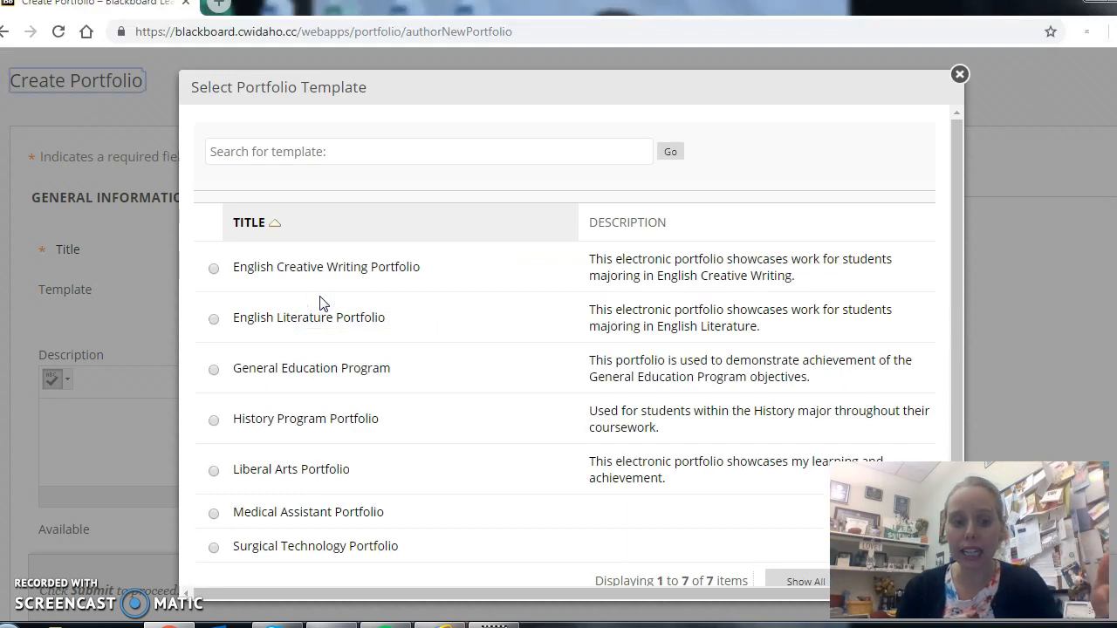
{"action": "left_click", "coordinate": [214, 370]}
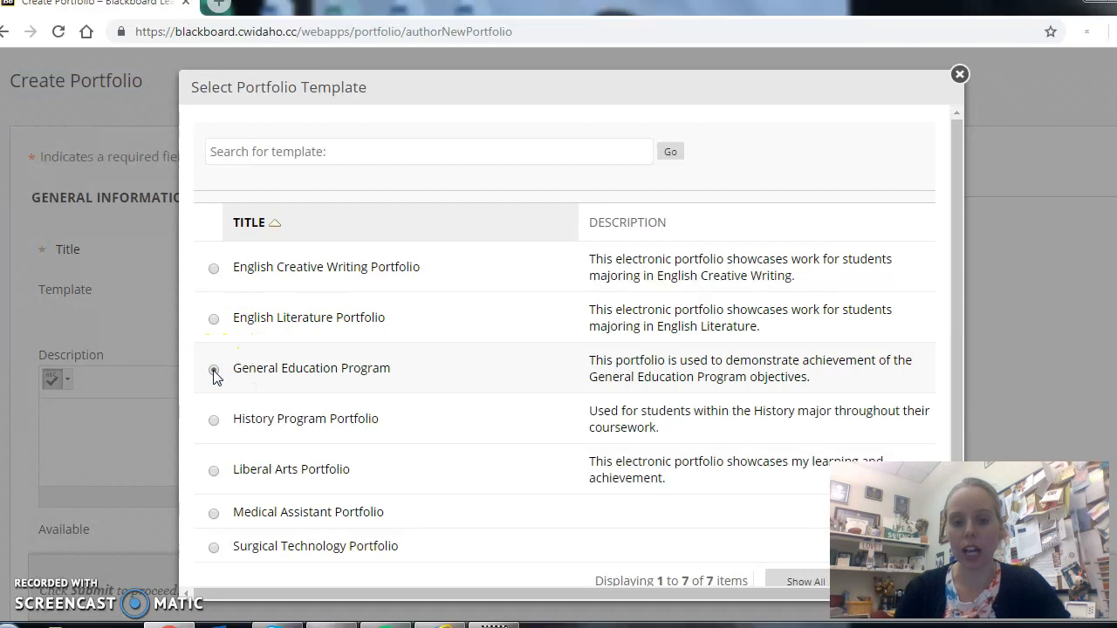
{"action": "scroll", "coordinate": [581, 390], "scroll_direction": "down", "scroll_amount": 1}
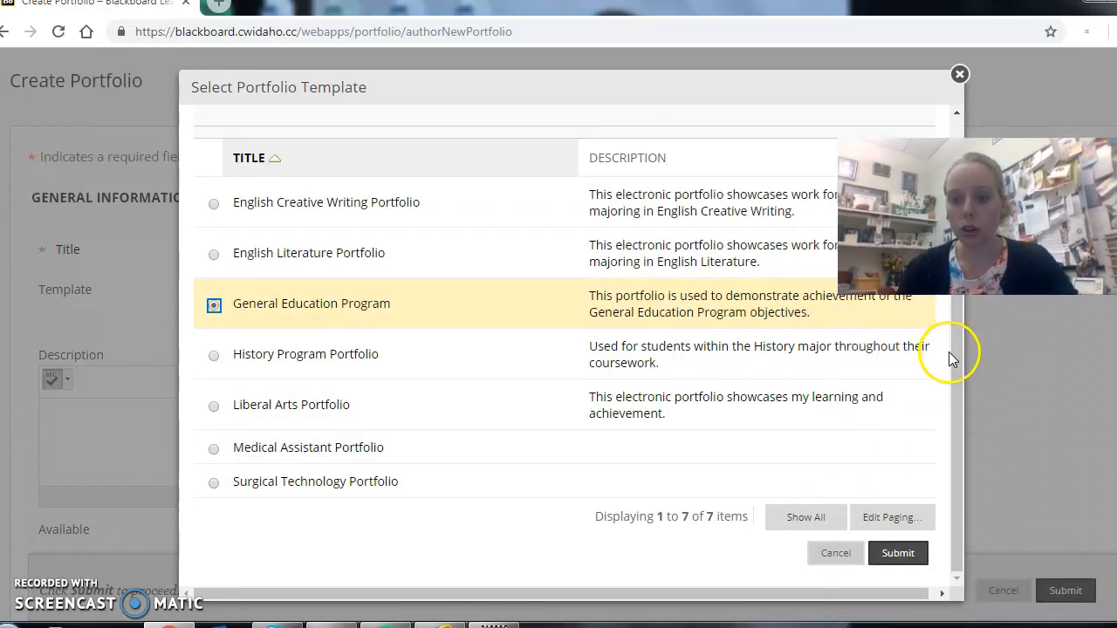
{"action": "left_click", "coordinate": [891, 560]}
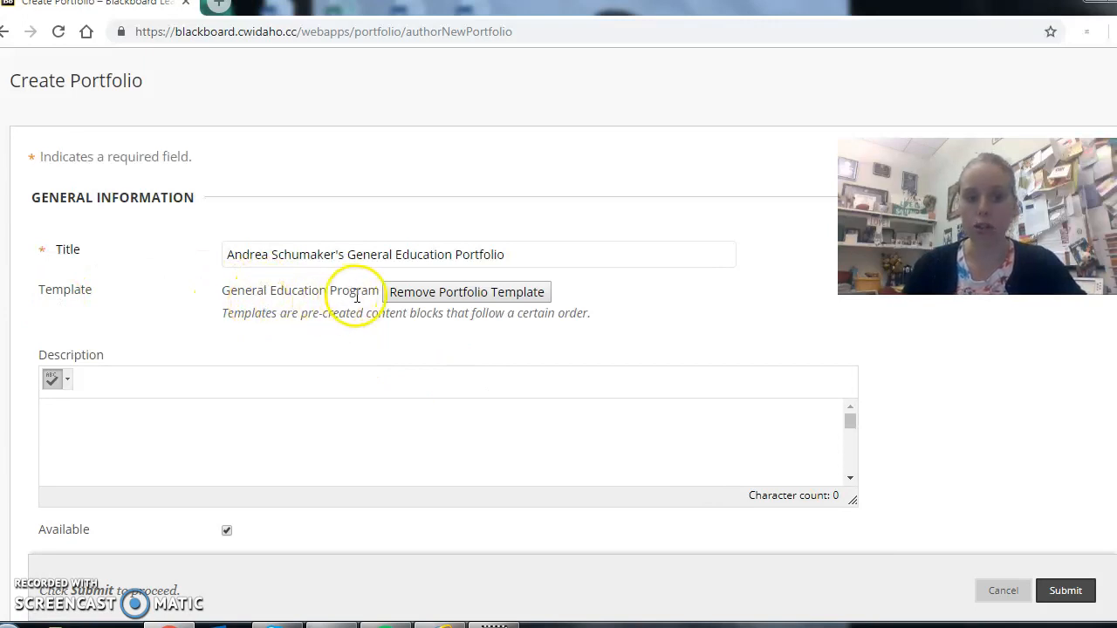
Enter the portfolio description "This is where all signature assignments for general educations courses are cataloged".
{"action": "left_click", "coordinate": [124, 451]}
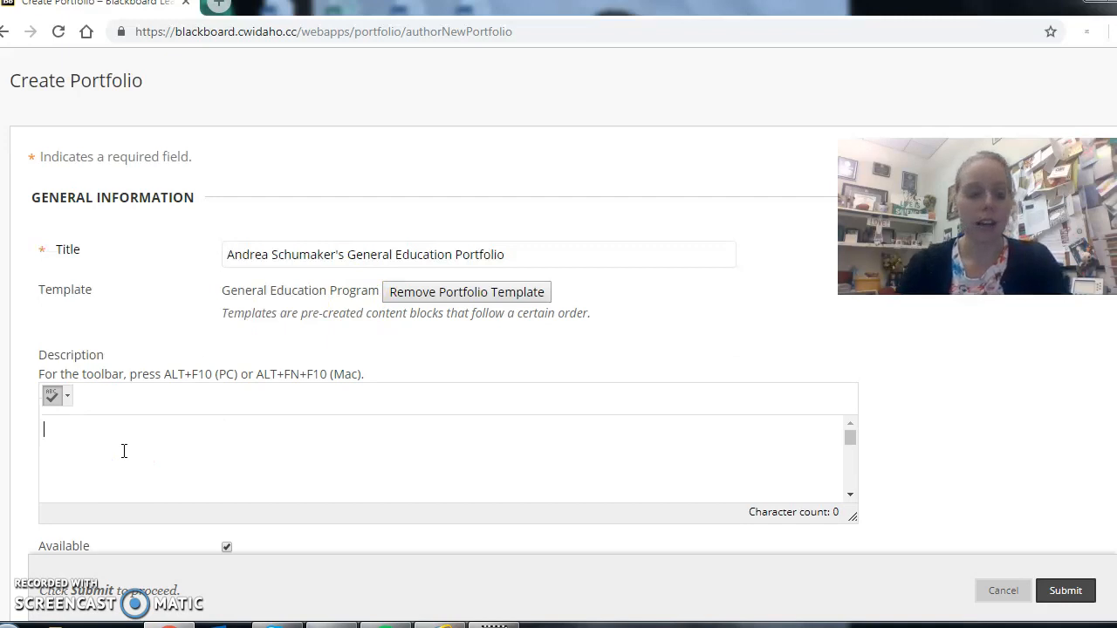
{"action": "type", "text": "This is where s"}
{"action": "key", "text": "BackSpace"}
{"action": "key", "text": "BackSpace"}
{"action": "key", "text": "BackSpace"}
{"action": "key", "text": "BackSpace"}
{"action": "key", "text": "BackSpace"}
{"action": "key", "text": "BackSpace"}
{"action": "type", "text": "h"}
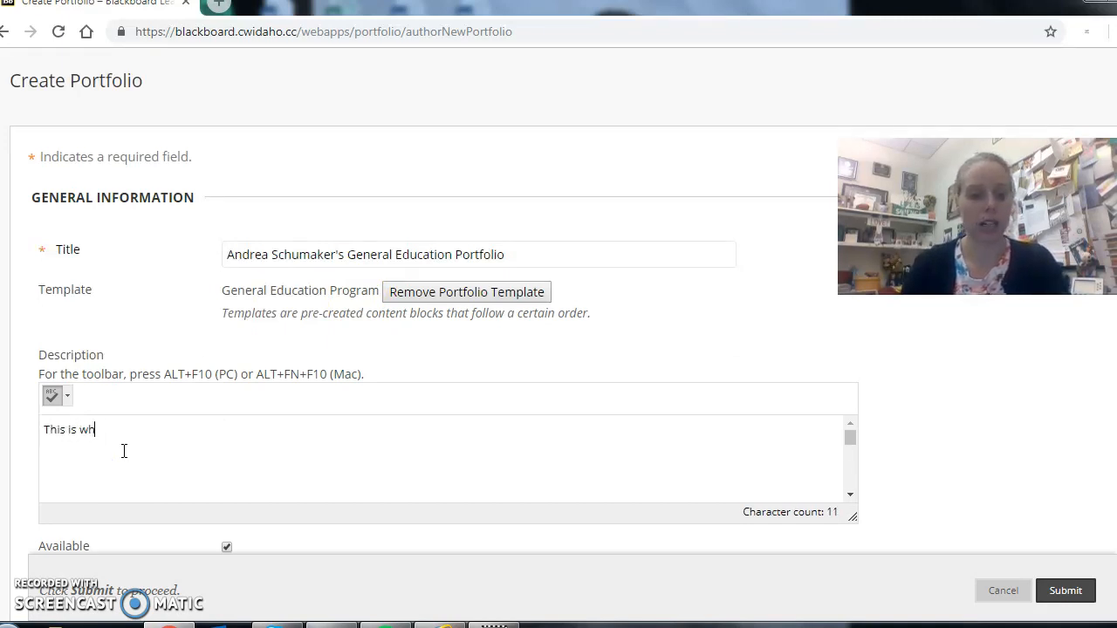
{"action": "type", "text": "ere all signature assignmetns f"}
{"action": "key", "text": "BackSpace"}
{"action": "key", "text": "BackSpace"}
{"action": "key", "text": "BackSpace"}
{"action": "key", "text": "BackSpace"}
{"action": "key", "text": "BackSpace"}
{"action": "key", "text": "BackSpace"}
{"action": "key", "text": "BackSpace"}
{"action": "type", "text": "nts for general educations "}
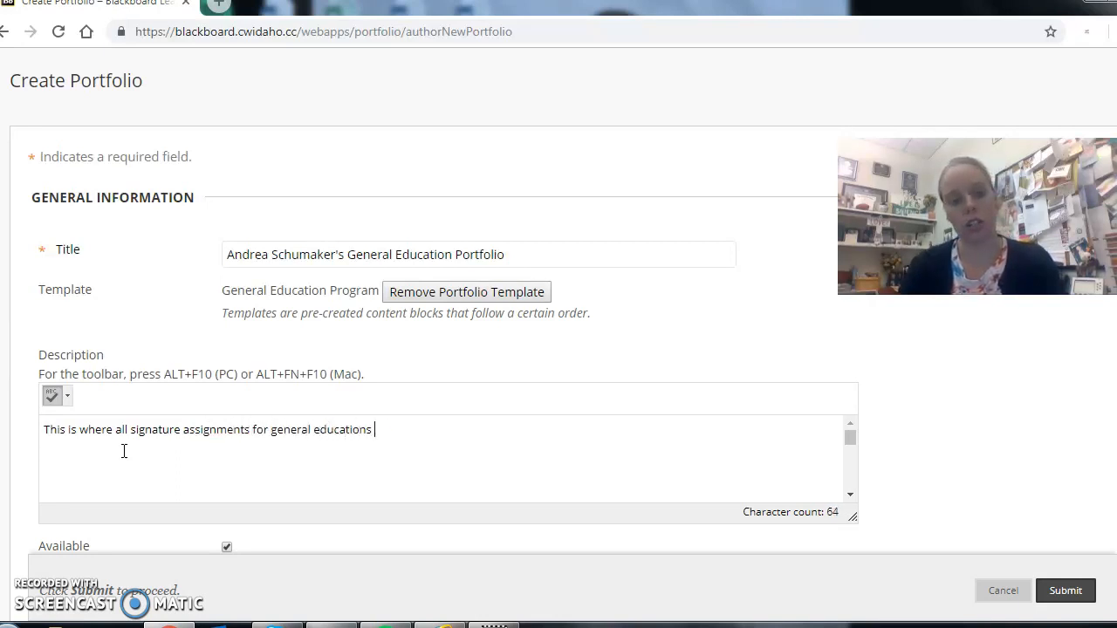
{"action": "type", "text": "courses are cataloged"}
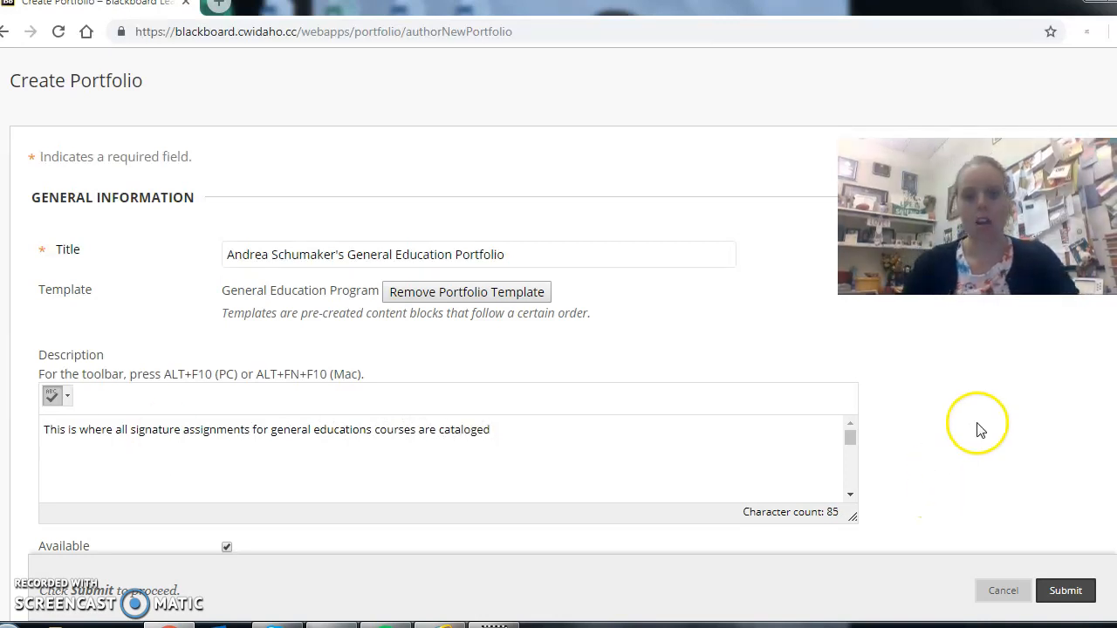
Submit the portfolio with its availability and private comments settings kept, and decline the getting-started tour.
{"action": "scroll", "coordinate": [979, 427], "scroll_direction": "down", "scroll_amount": 1}
{"action": "scroll", "coordinate": [559, 301], "scroll_direction": "down", "scroll_amount": 3}
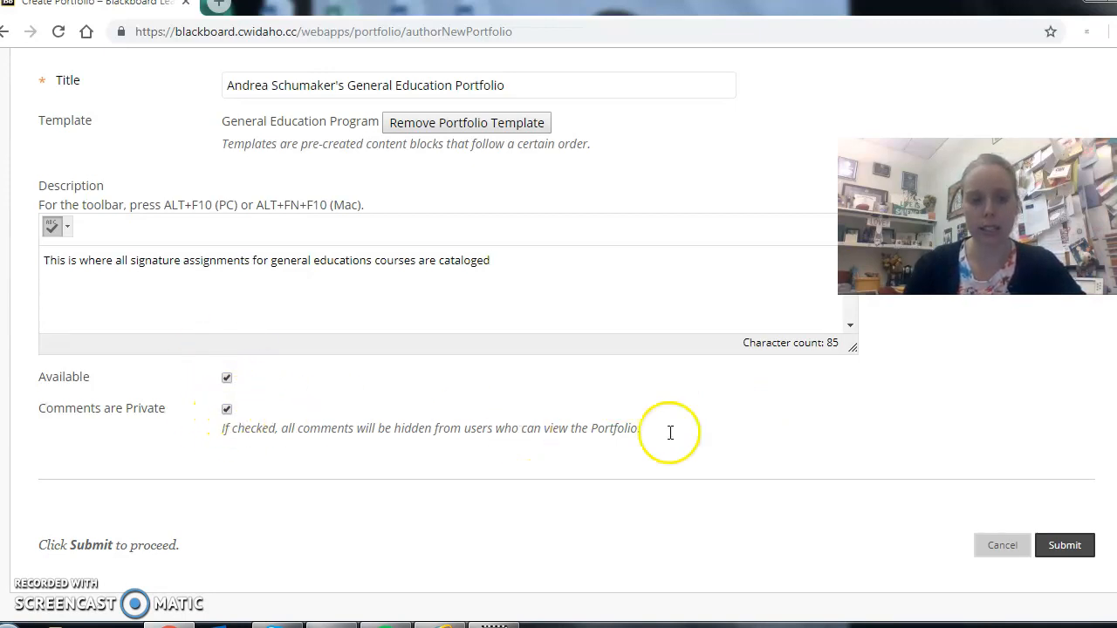
{"action": "left_click", "coordinate": [1064, 552]}
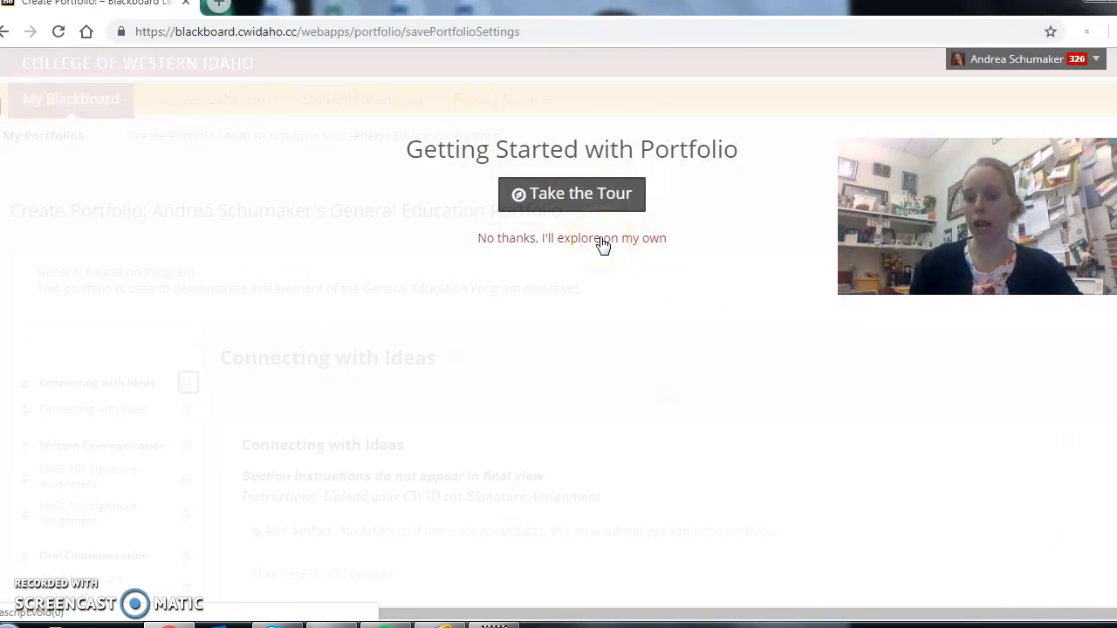
{"action": "left_click", "coordinate": [602, 241]}
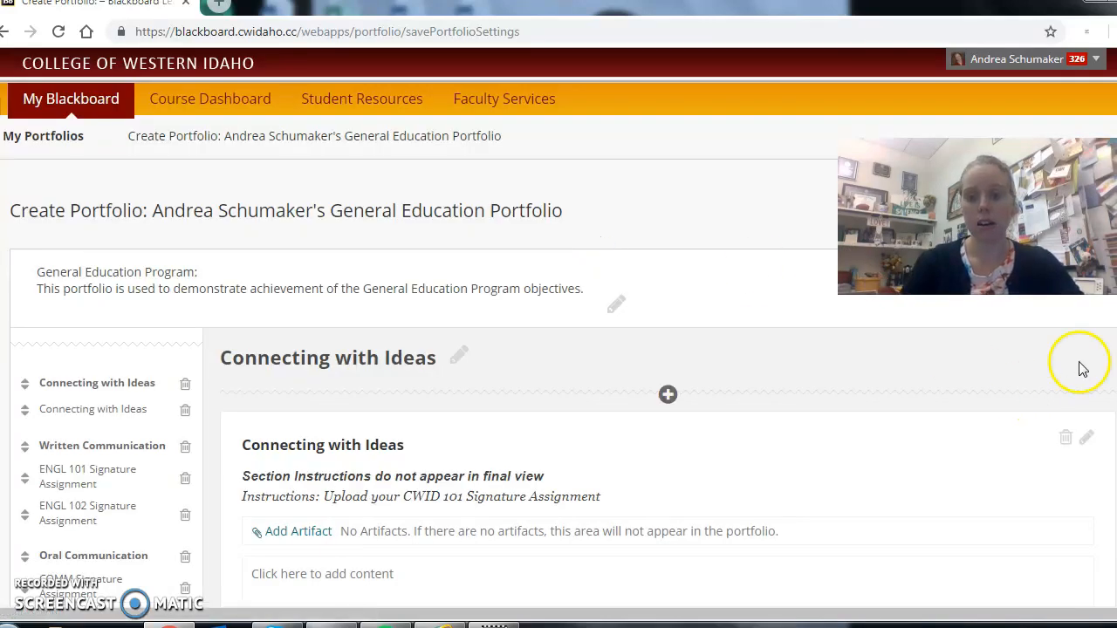
Review the template's outline of sections and signature assignments, from Connecting with Ideas down to Additional Assignments.
{"action": "scroll", "coordinate": [558, 349], "scroll_direction": "down", "scroll_amount": 2}
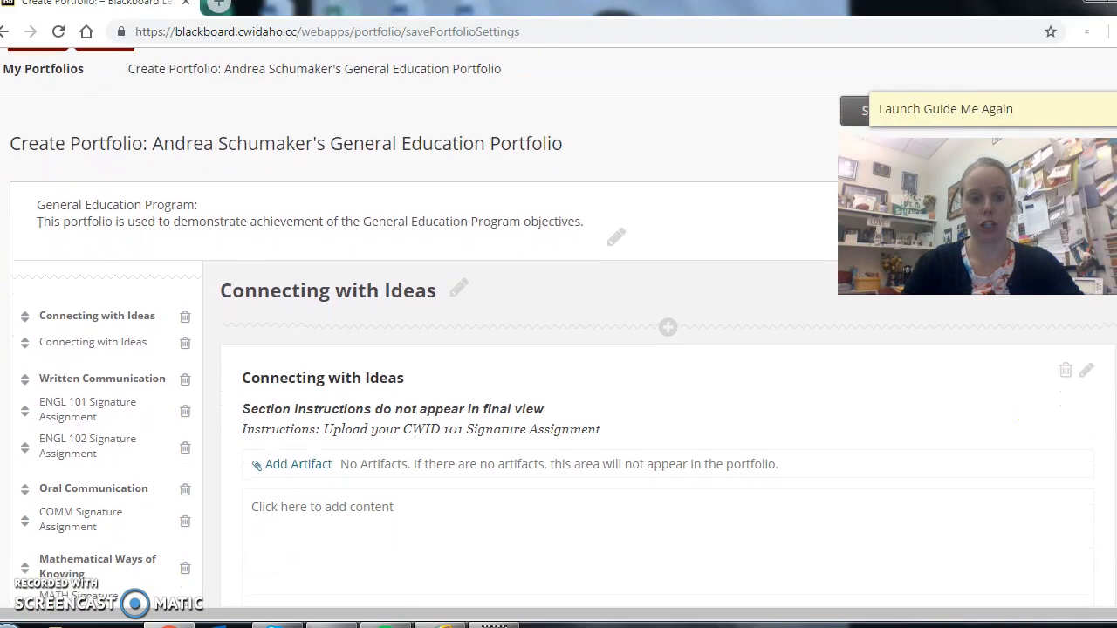
{"action": "scroll", "coordinate": [558, 349], "scroll_direction": "up", "scroll_amount": 1}
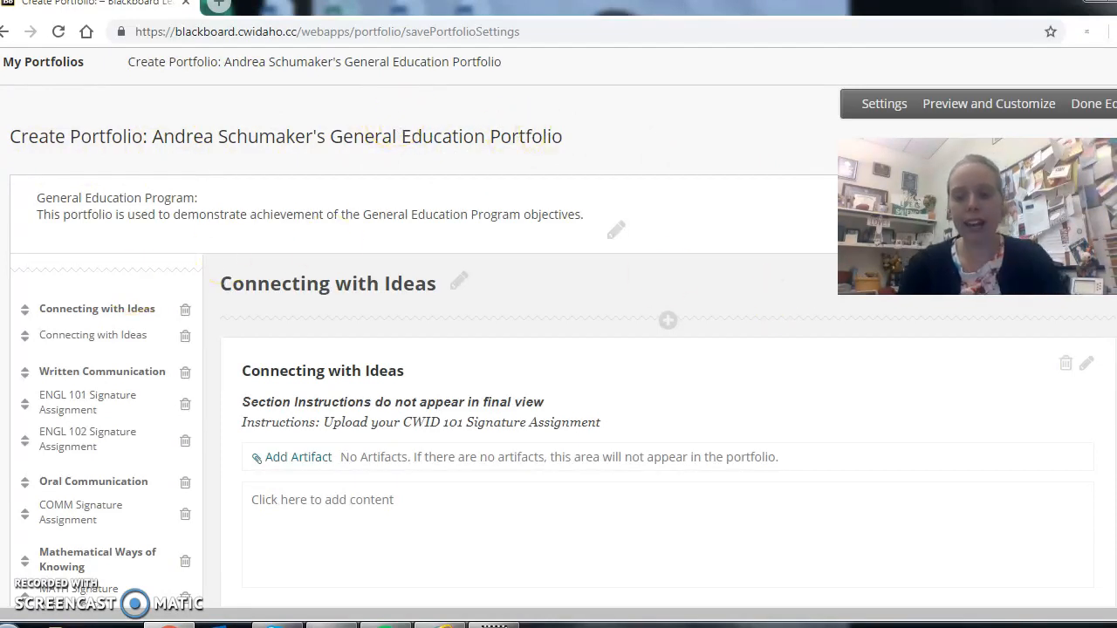
{"action": "scroll", "coordinate": [241, 235], "scroll_direction": "down", "scroll_amount": 2}
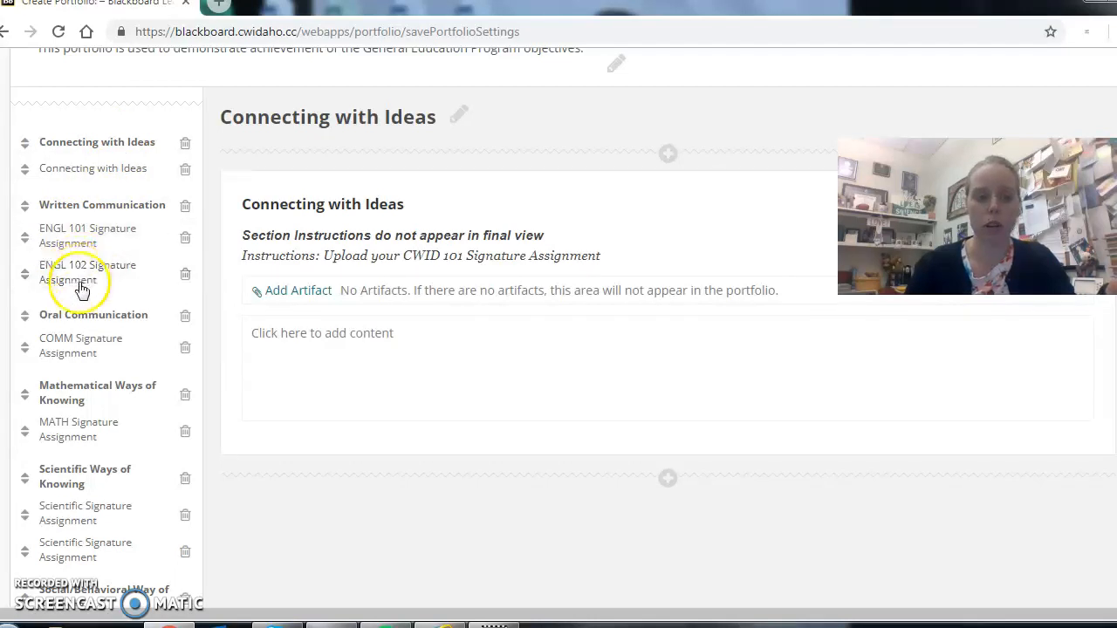
{"action": "scroll", "coordinate": [80, 312], "scroll_direction": "down", "scroll_amount": 5}
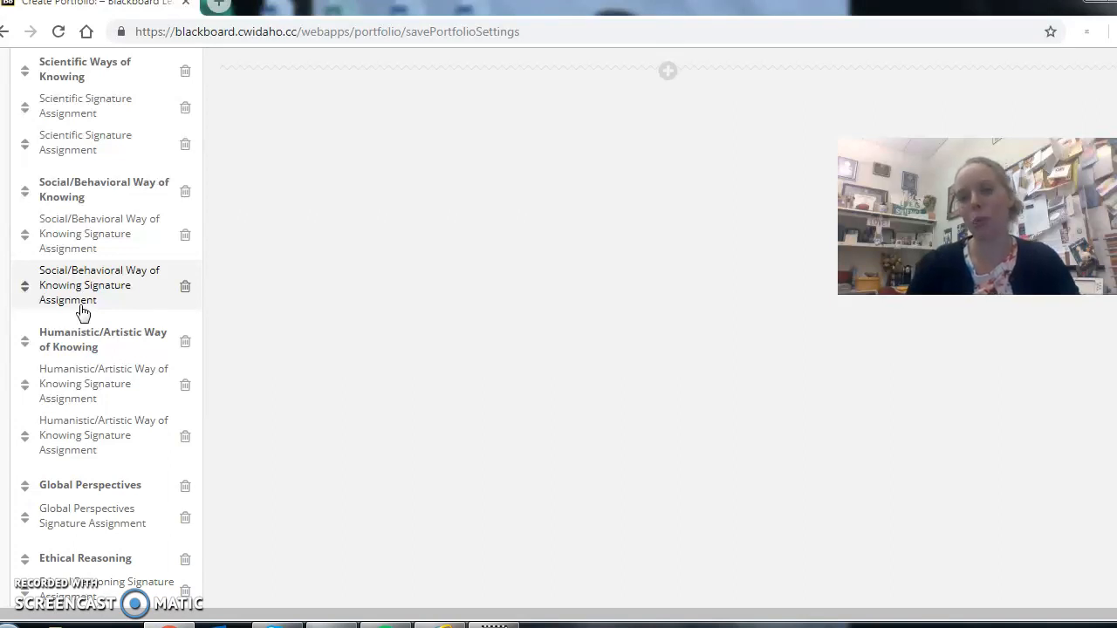
{"action": "scroll", "coordinate": [81, 312], "scroll_direction": "up", "scroll_amount": 4}
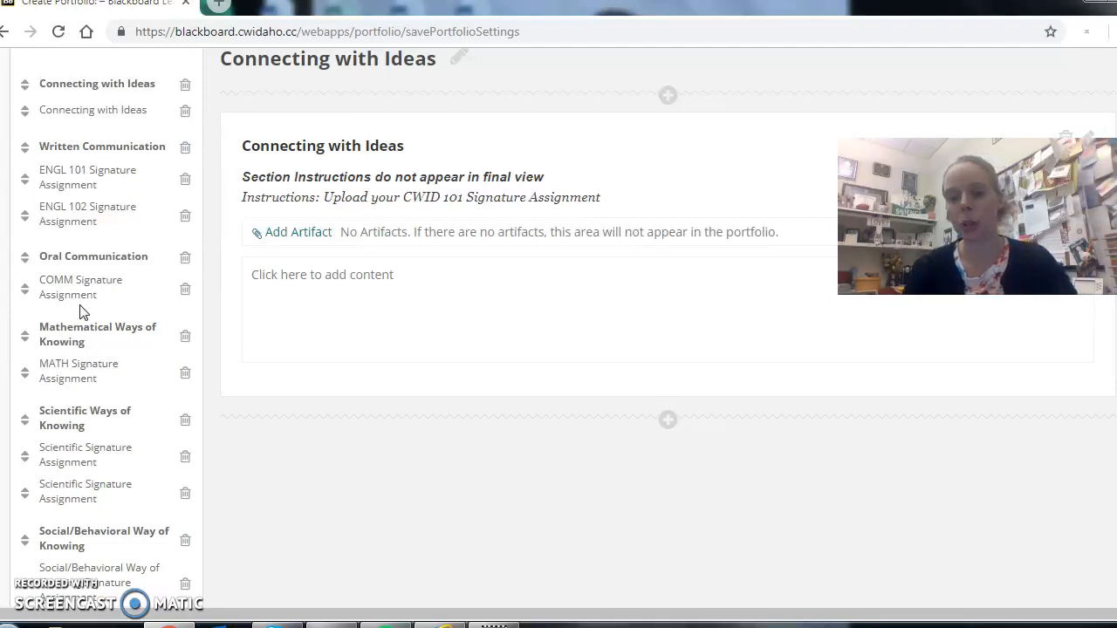
{"action": "scroll", "coordinate": [79, 311], "scroll_direction": "down", "scroll_amount": 6}
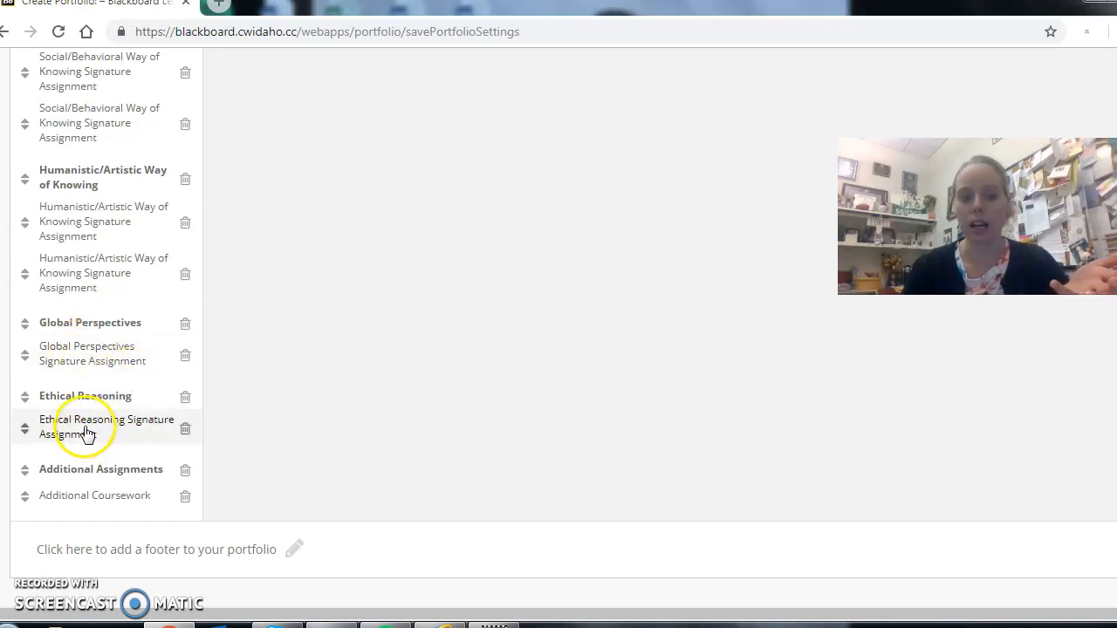
{"action": "scroll", "coordinate": [389, 388], "scroll_direction": "up", "scroll_amount": 10}
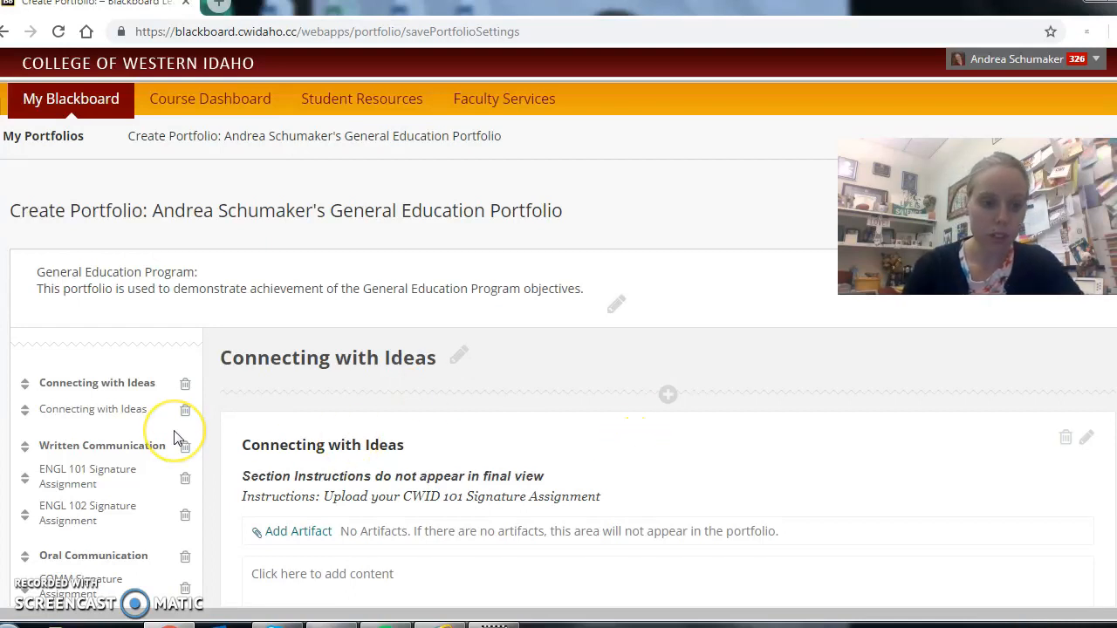
Create a personal artifact for the Connecting with Ideas section, titled "CWID- Bibliography" followed by the student's full name.
{"action": "left_click", "coordinate": [311, 539]}
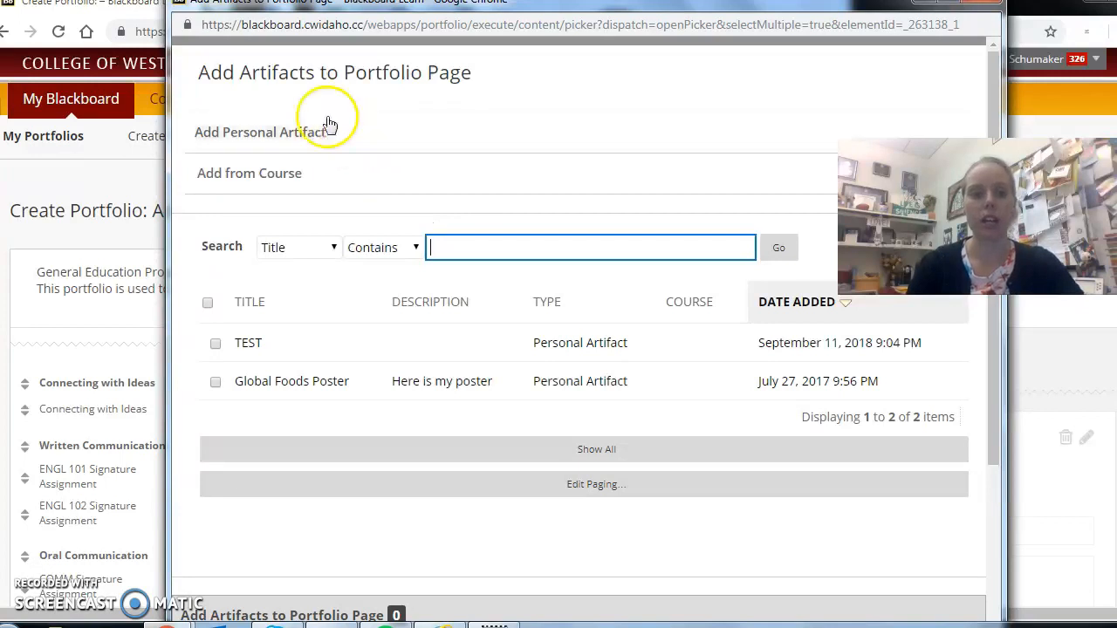
{"action": "left_click", "coordinate": [270, 135]}
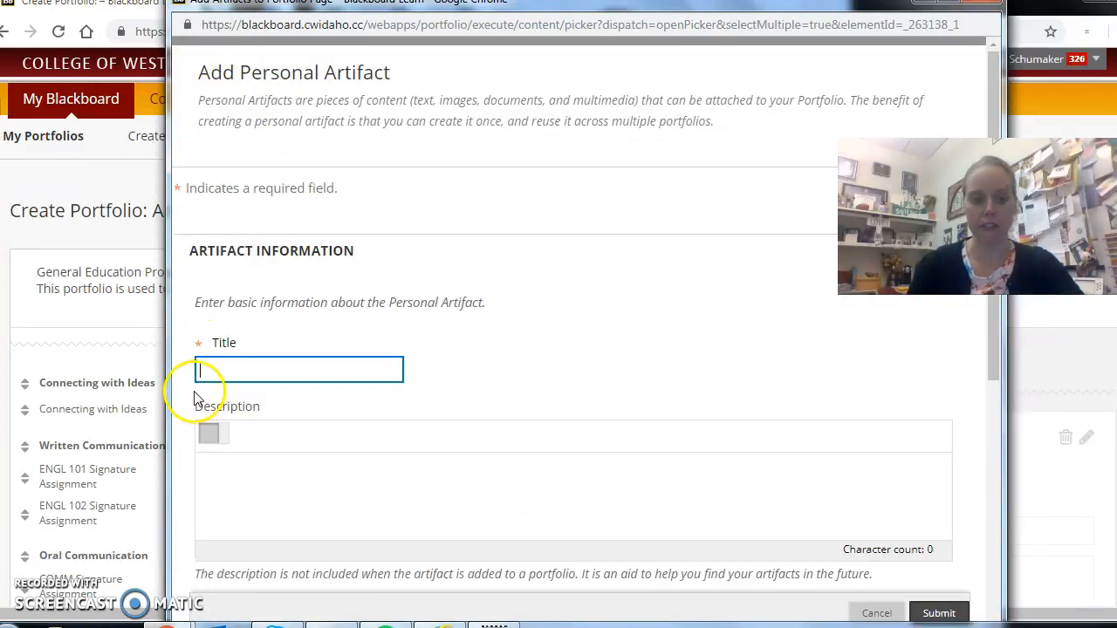
{"action": "left_click", "coordinate": [247, 367]}
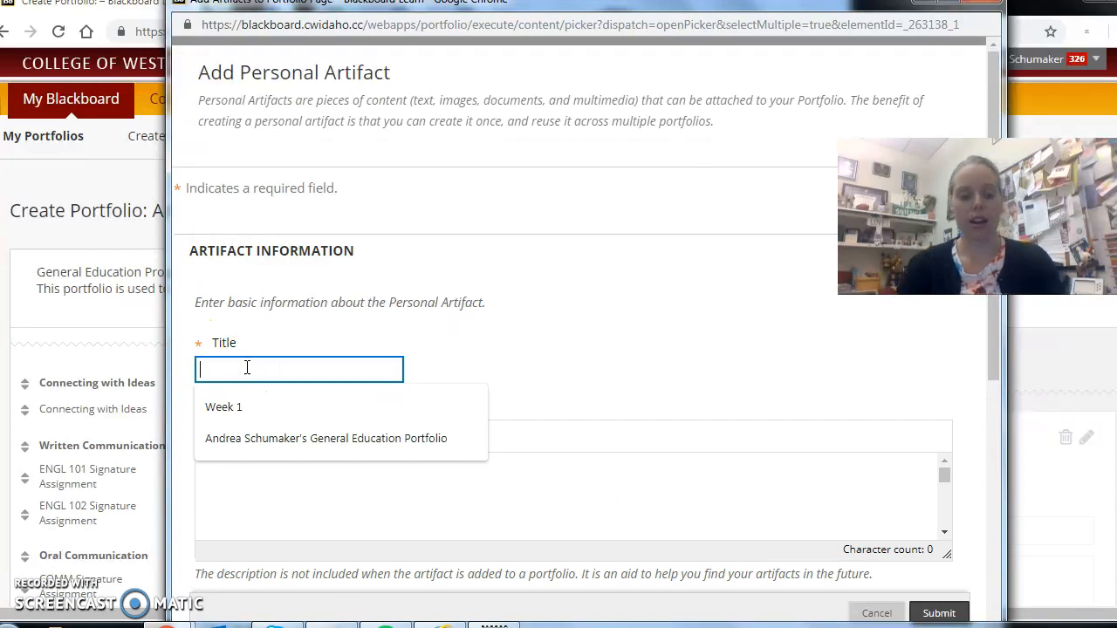
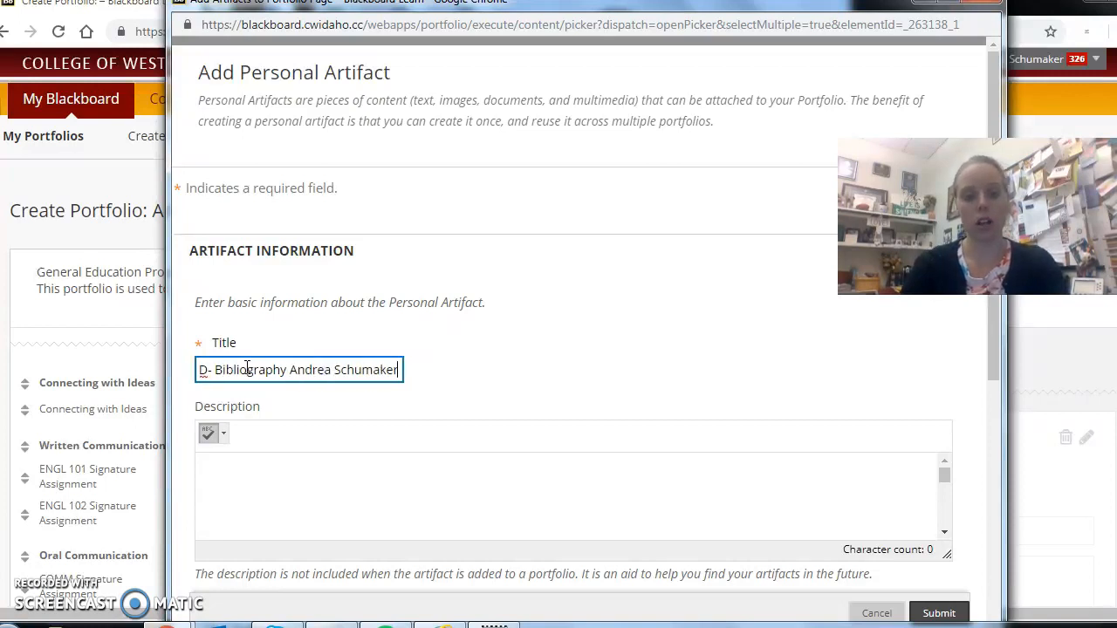
Attach "CWID 101 002H- You Are What You Eat- Spring 2019.docx" to the artifact from the OneDrive CWID 101 folder's "CWID 101 002H Spring 2019 Thursday's" subfolder.
{"action": "left_click", "coordinate": [992, 341]}
{"action": "left_click_drag", "start_coordinate": [992, 341], "coordinate": [1010, 416]}
{"action": "left_click_drag", "start_coordinate": [997, 374], "coordinate": [1007, 487]}
{"action": "left_click_drag", "start_coordinate": [997, 406], "coordinate": [997, 461]}
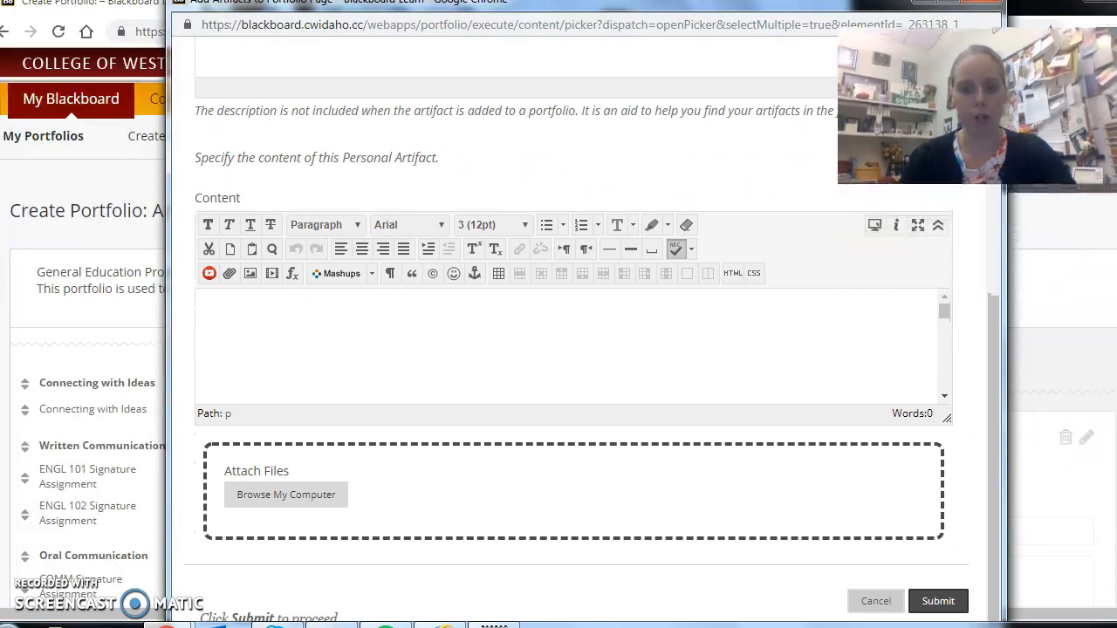
{"action": "left_click", "coordinate": [284, 494]}
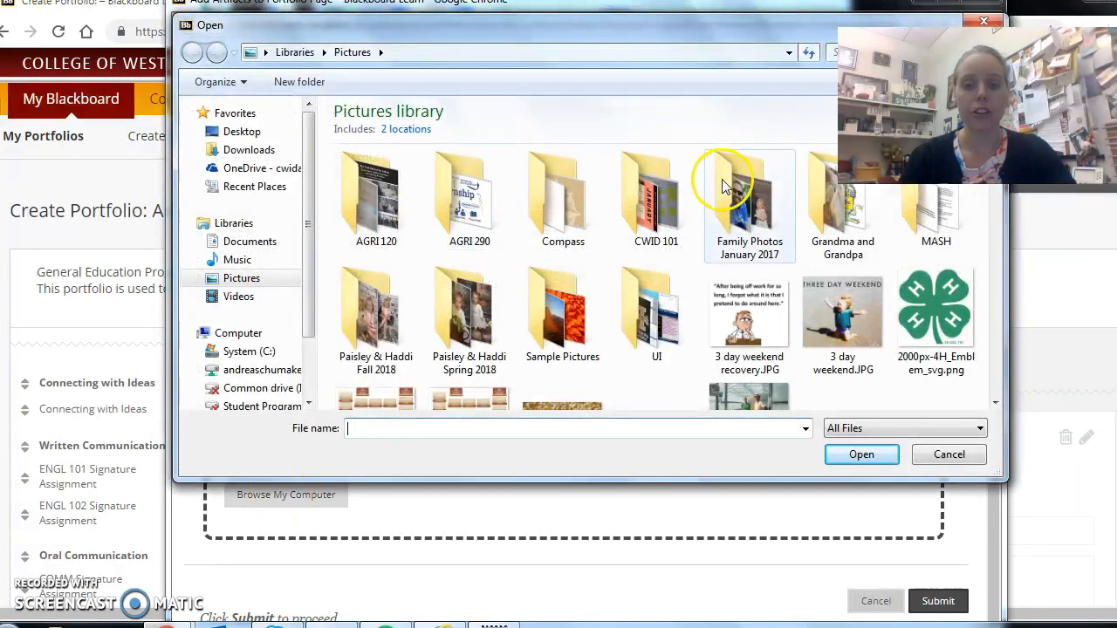
{"action": "left_click", "coordinate": [238, 171]}
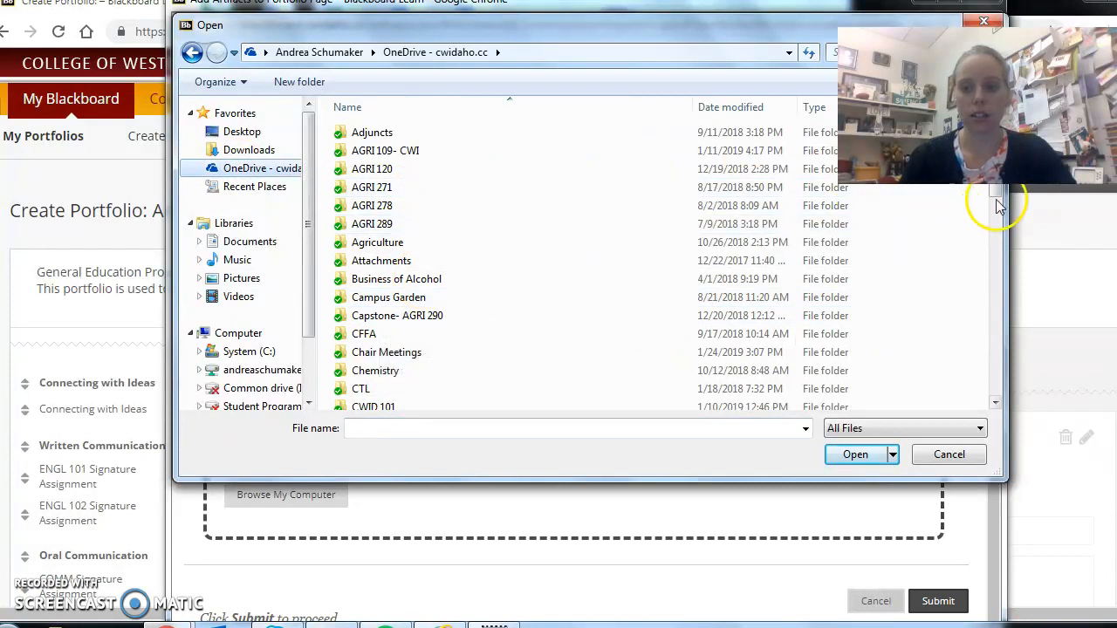
{"action": "scroll", "coordinate": [872, 192], "scroll_direction": "down", "scroll_amount": 2}
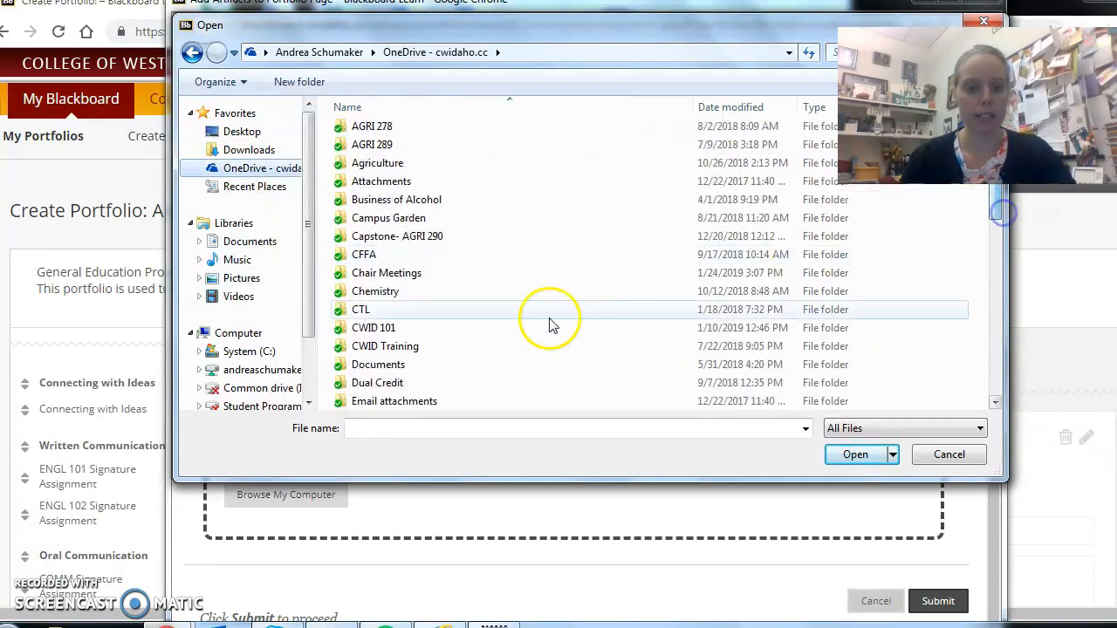
{"action": "double_click", "coordinate": [376, 328]}
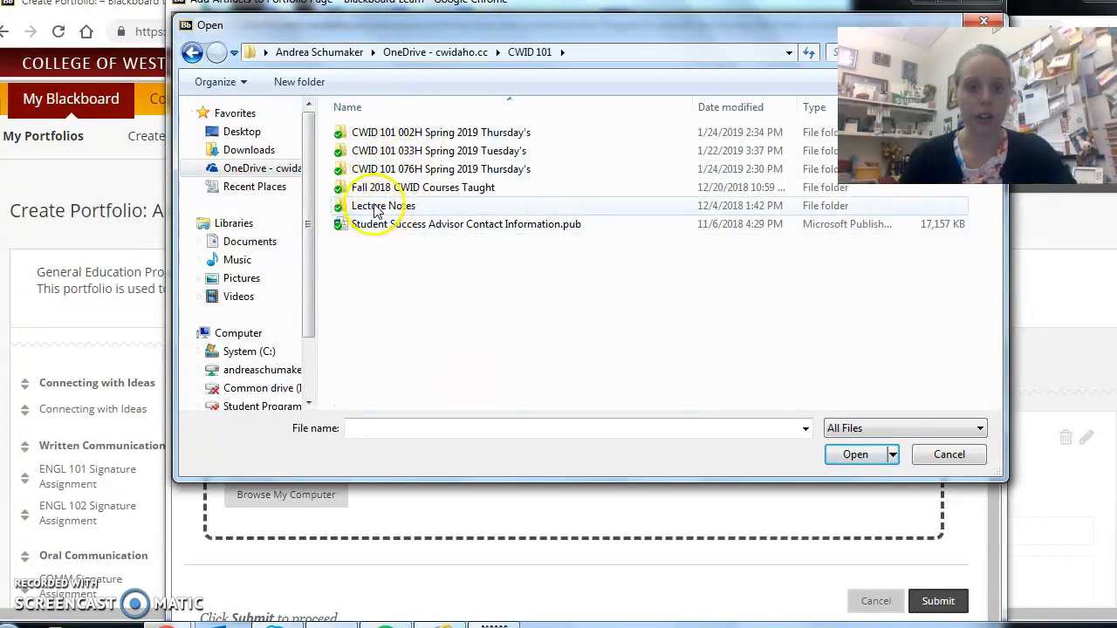
{"action": "double_click", "coordinate": [397, 131]}
{"action": "left_click", "coordinate": [475, 175]}
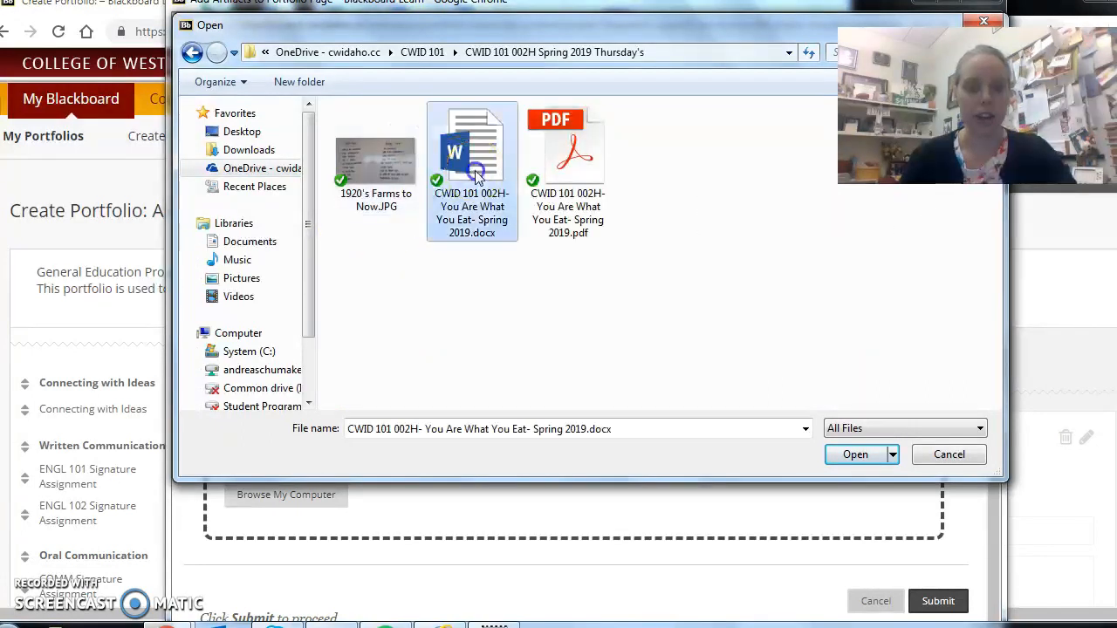
{"action": "left_click", "coordinate": [858, 450]}
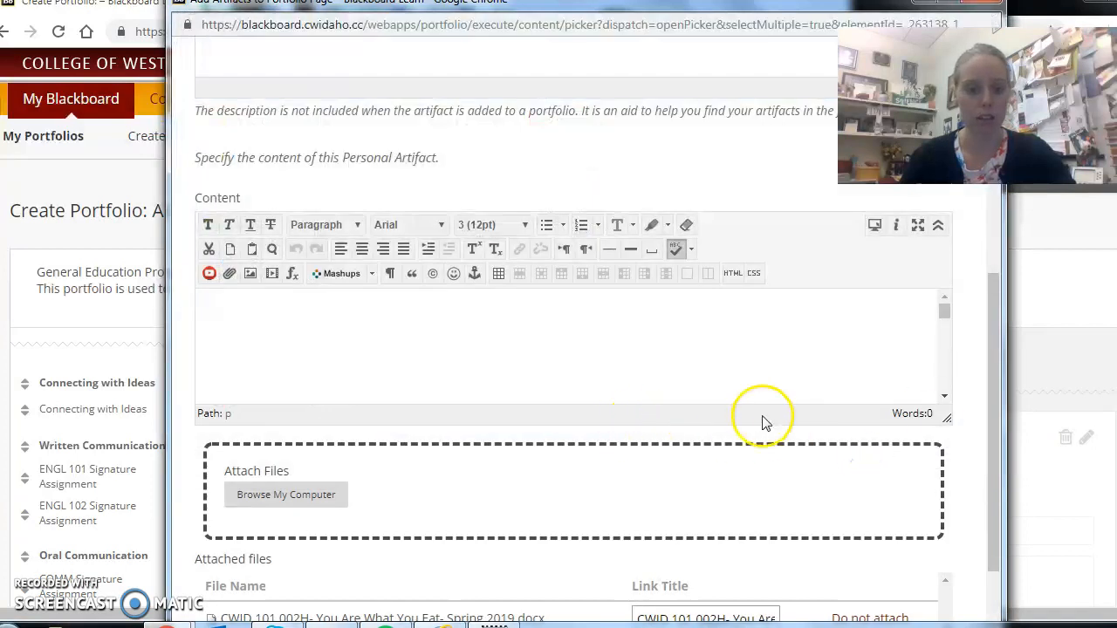
Submit the personal artifact, keeping the file's link title, and check it in the portfolio's Connecting with Ideas section.
{"action": "left_click_drag", "start_coordinate": [992, 309], "coordinate": [1014, 395]}
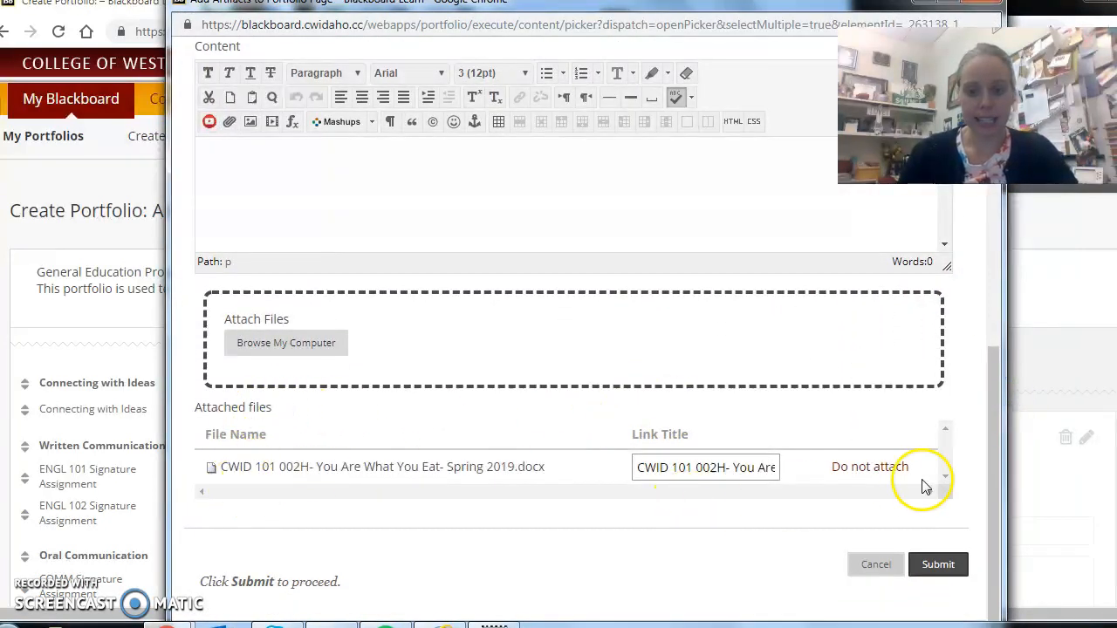
{"action": "left_click", "coordinate": [930, 567]}
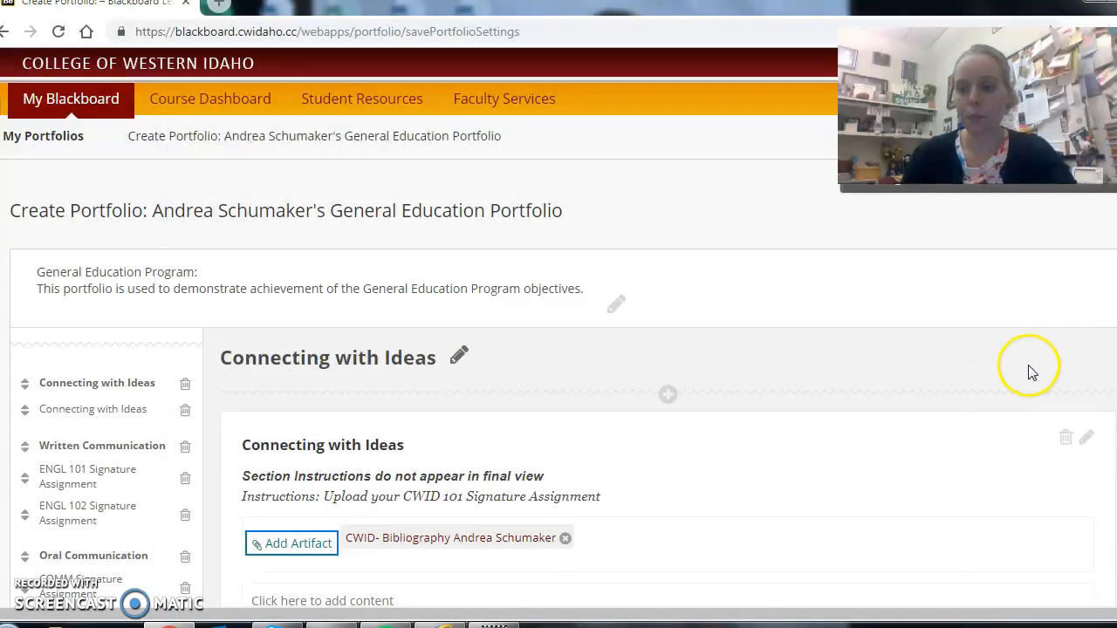
{"action": "scroll", "coordinate": [1031, 372], "scroll_direction": "down", "scroll_amount": 5}
{"action": "scroll", "coordinate": [1031, 373], "scroll_direction": "up", "scroll_amount": 3}
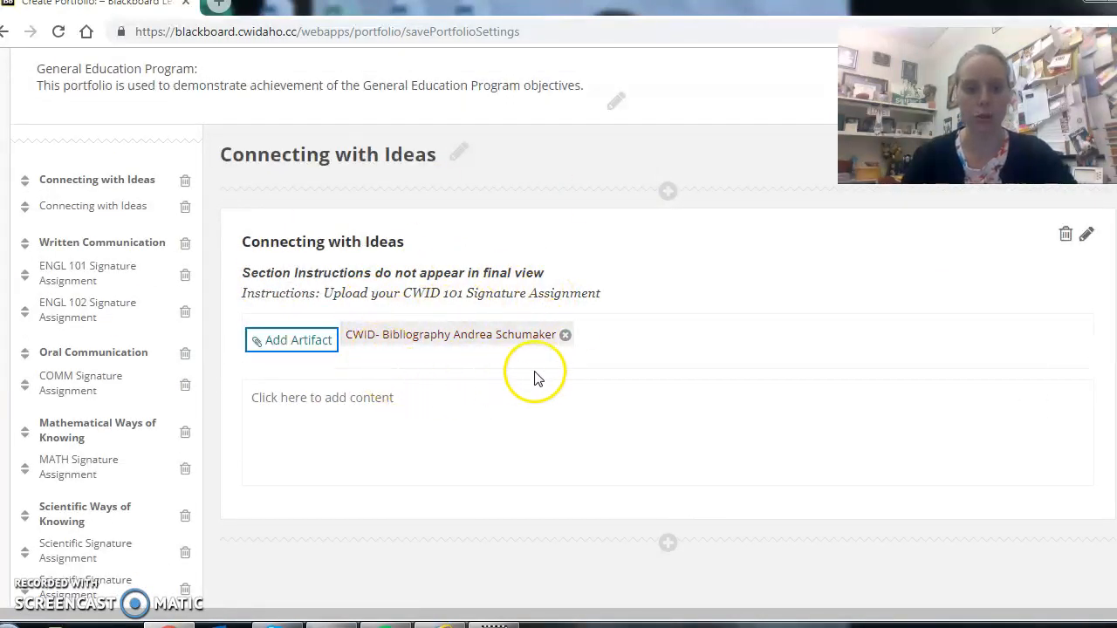
{"action": "scroll", "coordinate": [413, 411], "scroll_direction": "down", "scroll_amount": 6}
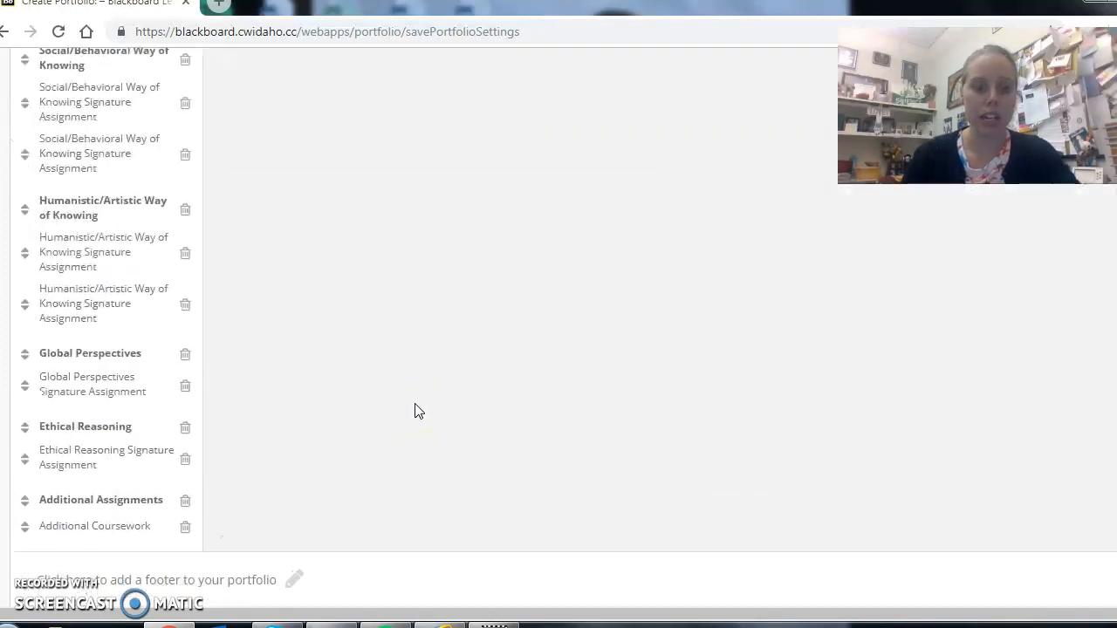
{"action": "scroll", "coordinate": [417, 411], "scroll_direction": "up", "scroll_amount": 8}
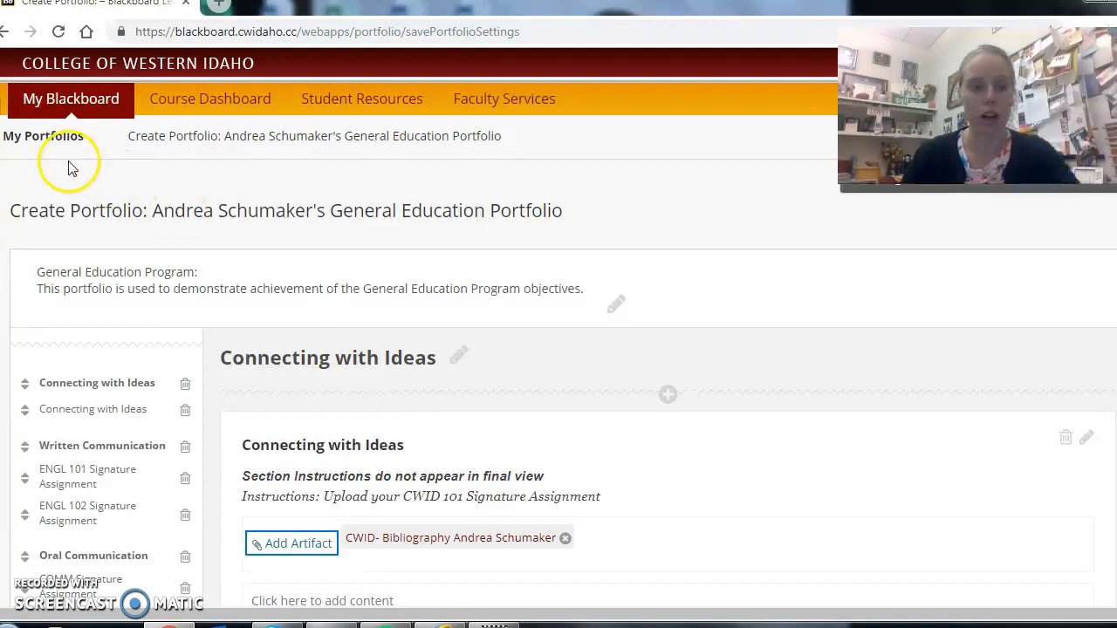
Go to the 19SP - CWID-101 - 033H course and look through its weekly learning modules.
{"action": "left_click", "coordinate": [88, 103]}
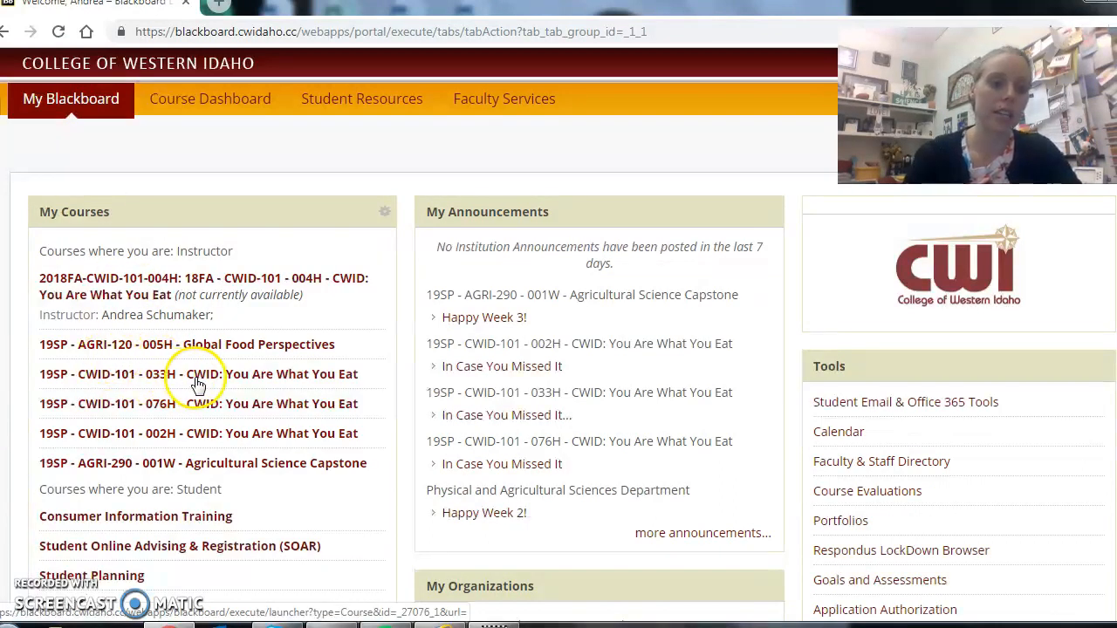
{"action": "left_click", "coordinate": [209, 376]}
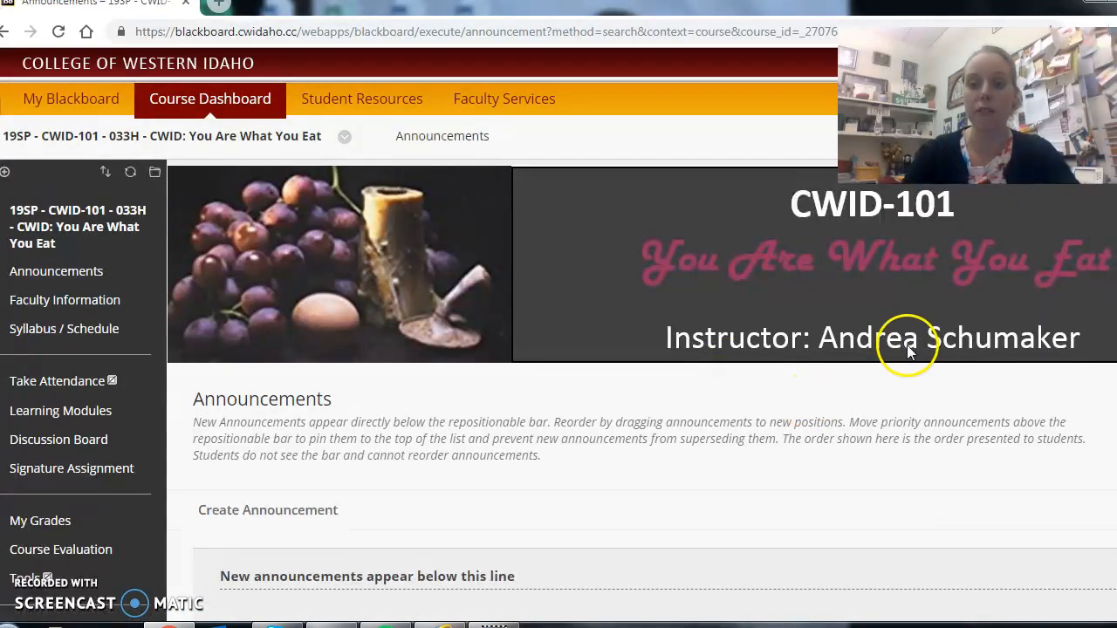
{"action": "left_click", "coordinate": [55, 414]}
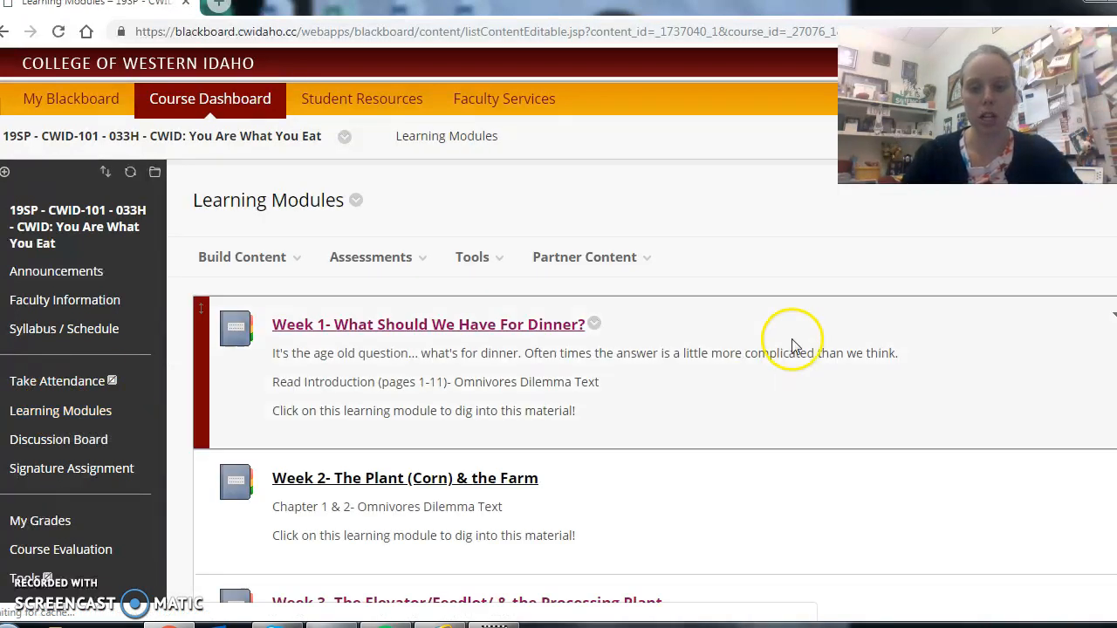
{"action": "scroll", "coordinate": [743, 404], "scroll_direction": "down", "scroll_amount": 17}
{"action": "scroll", "coordinate": [741, 401], "scroll_direction": "up", "scroll_amount": 14}
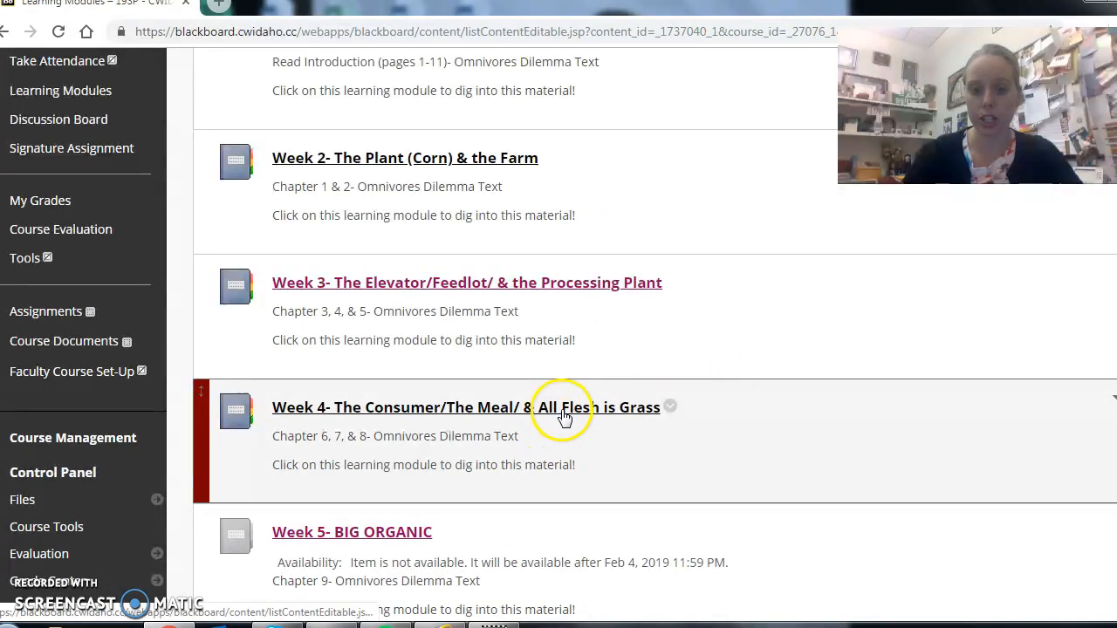
{"action": "scroll", "coordinate": [632, 380], "scroll_direction": "up", "scroll_amount": 4}
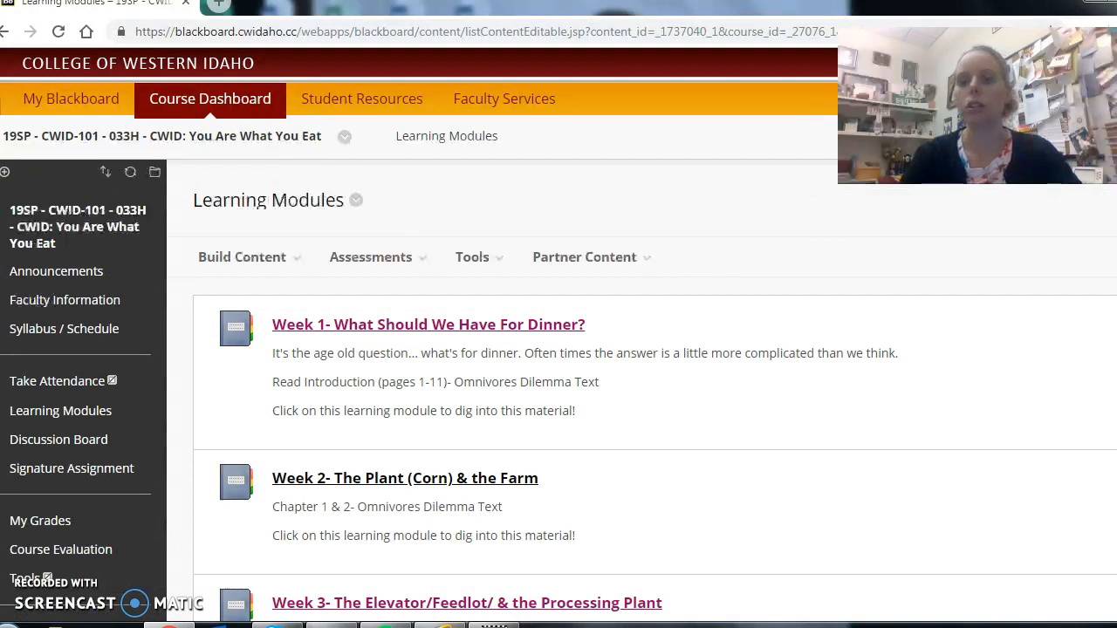
Enter student preview and open Signature Assignment 1 in the Week 4 learning module.
{"action": "left_click", "coordinate": [965, 138]}
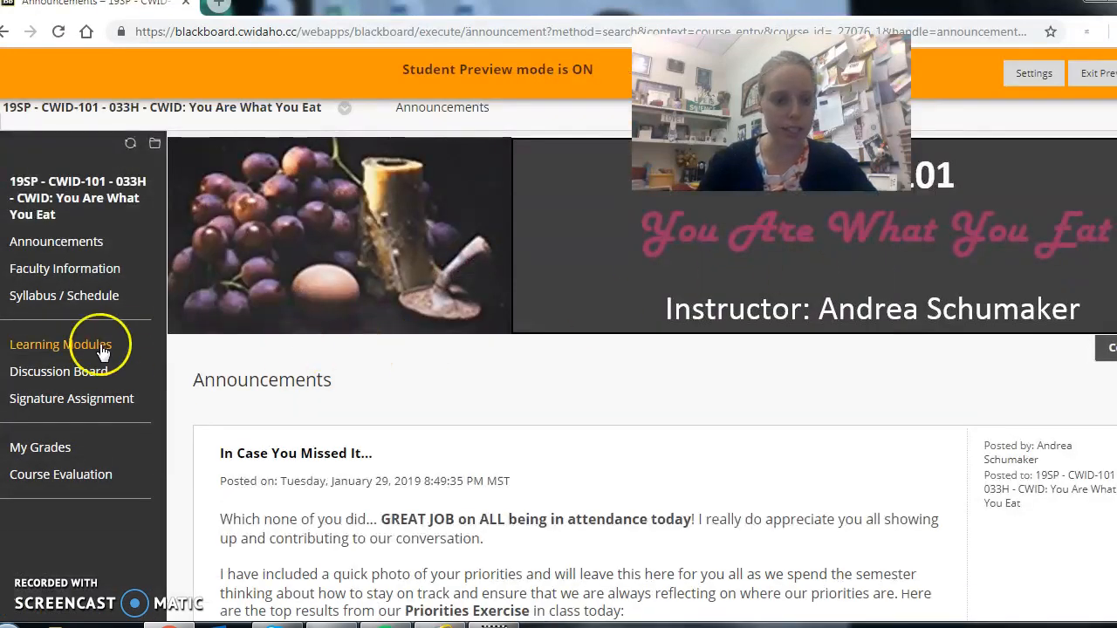
{"action": "left_click", "coordinate": [102, 349]}
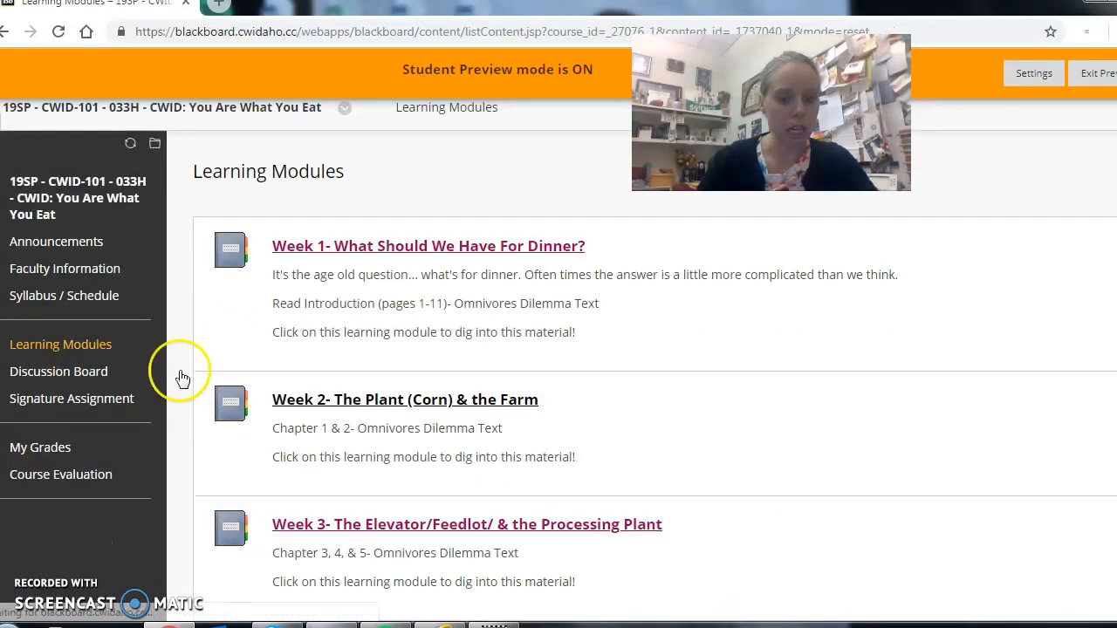
{"action": "scroll", "coordinate": [416, 468], "scroll_direction": "down", "scroll_amount": 2}
{"action": "left_click", "coordinate": [417, 488]}
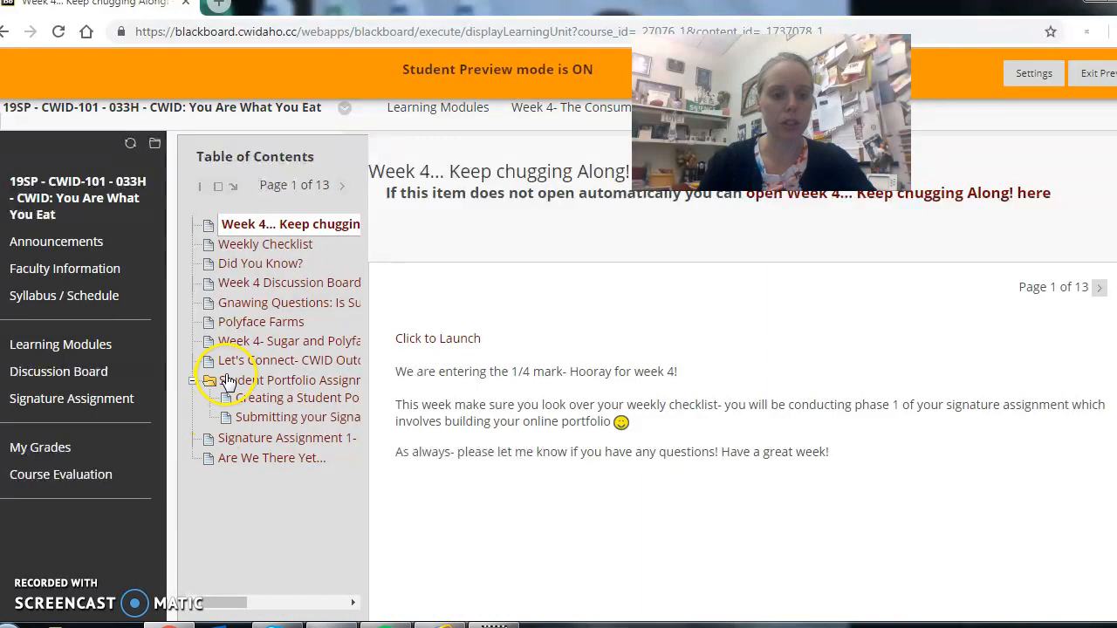
{"action": "left_click", "coordinate": [273, 441]}
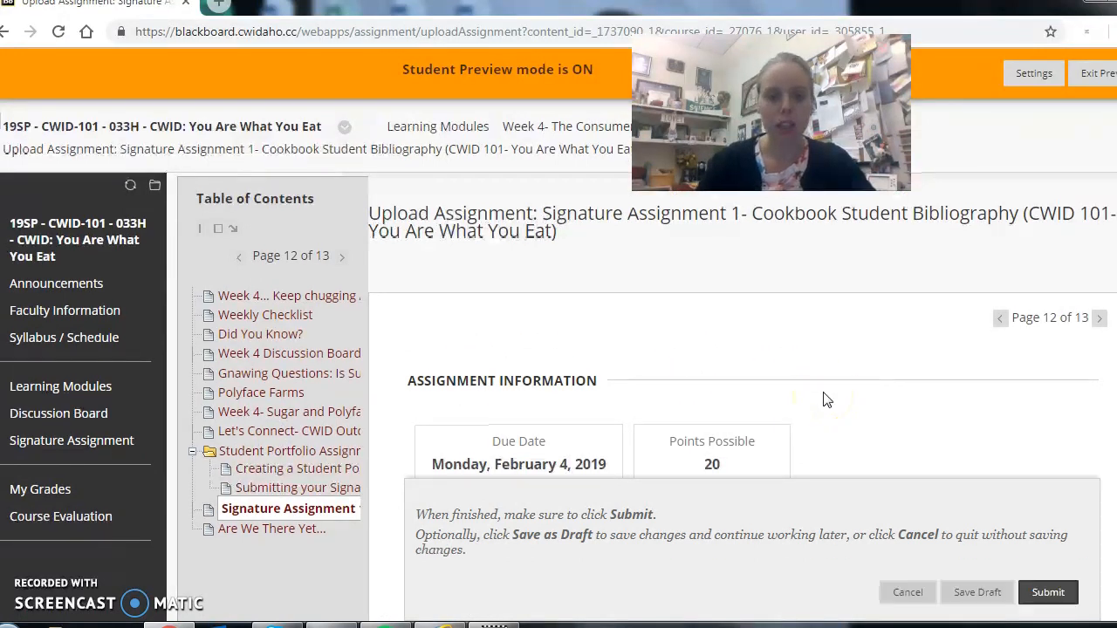
Attach the newly created General Education portfolio to the Signature Assignment 1 submission and submit the assignment.
{"action": "scroll", "coordinate": [827, 400], "scroll_direction": "down", "scroll_amount": 5}
{"action": "scroll", "coordinate": [827, 399], "scroll_direction": "down", "scroll_amount": 2}
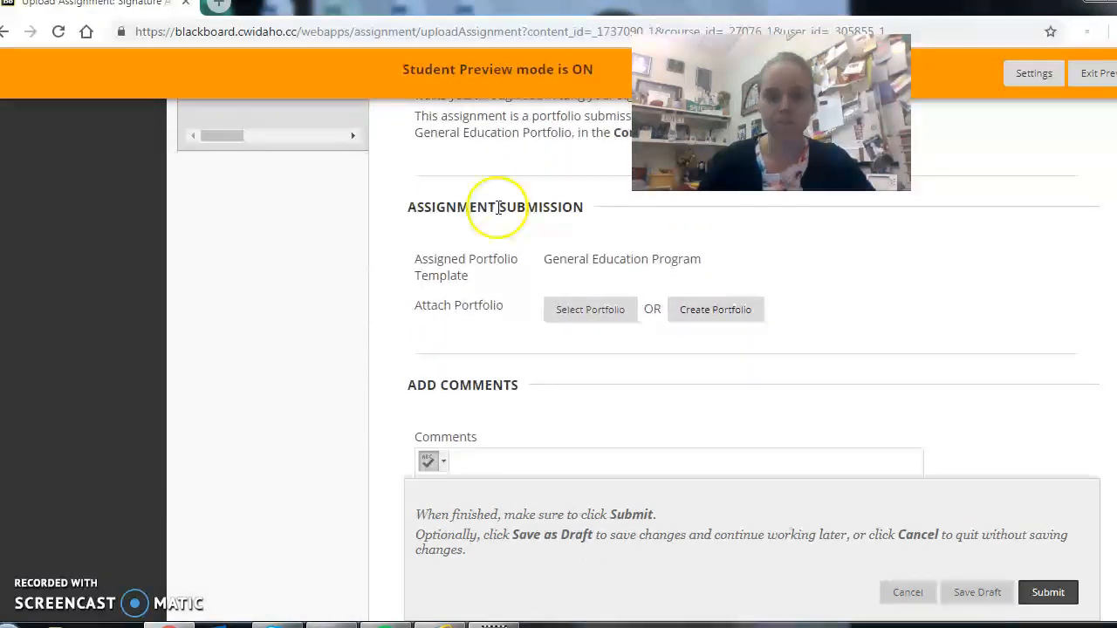
{"action": "left_click", "coordinate": [589, 313]}
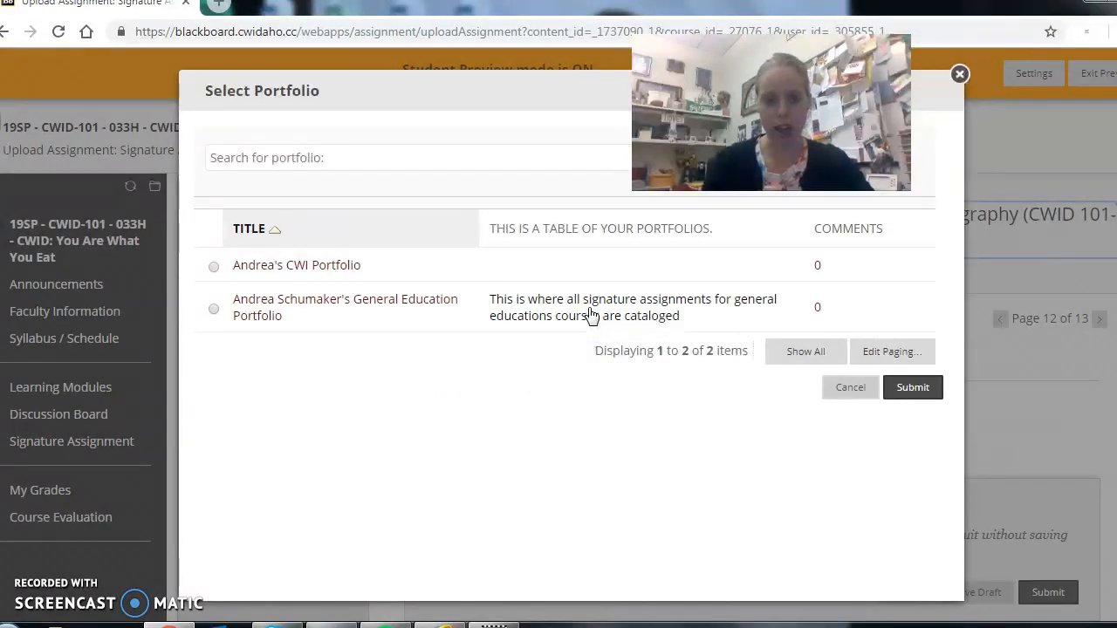
{"action": "left_click", "coordinate": [215, 310]}
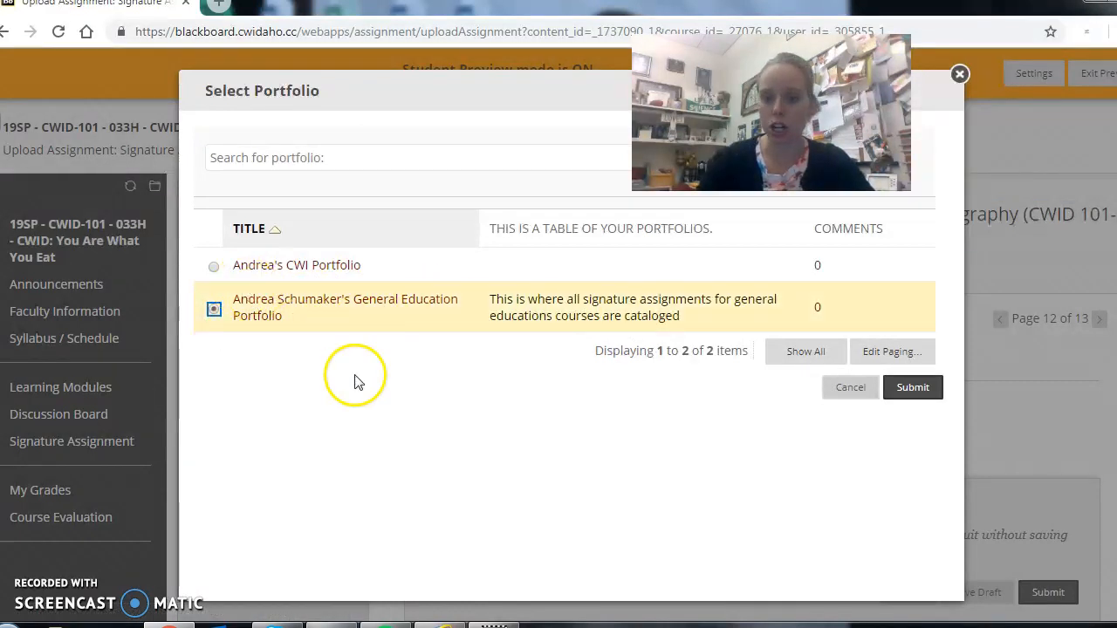
{"action": "left_click", "coordinate": [916, 390]}
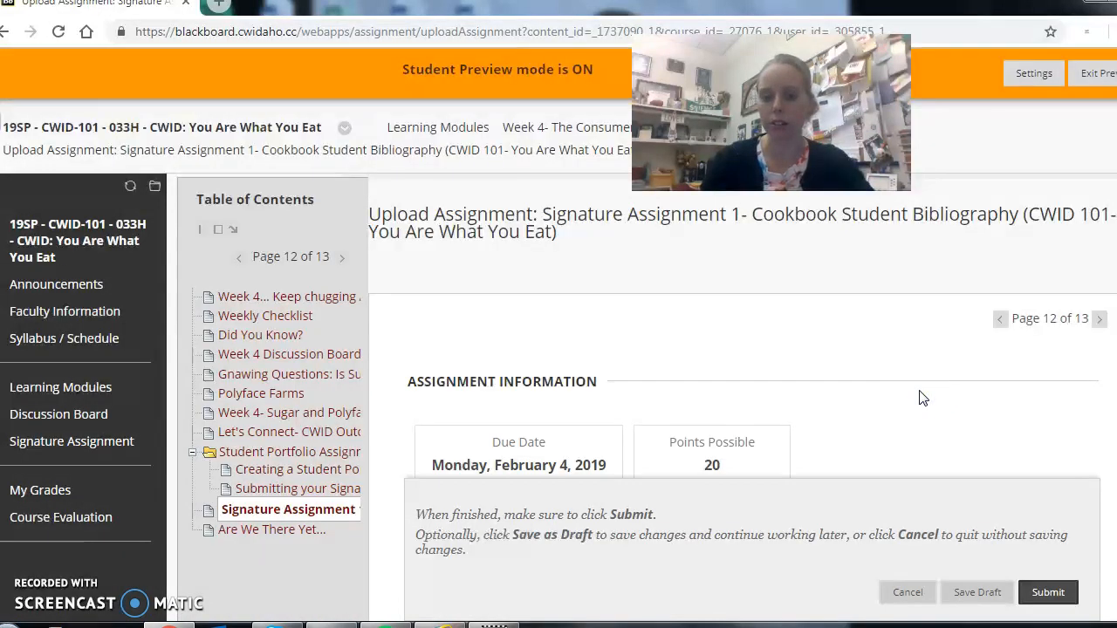
{"action": "scroll", "coordinate": [982, 369], "scroll_direction": "down", "scroll_amount": 6}
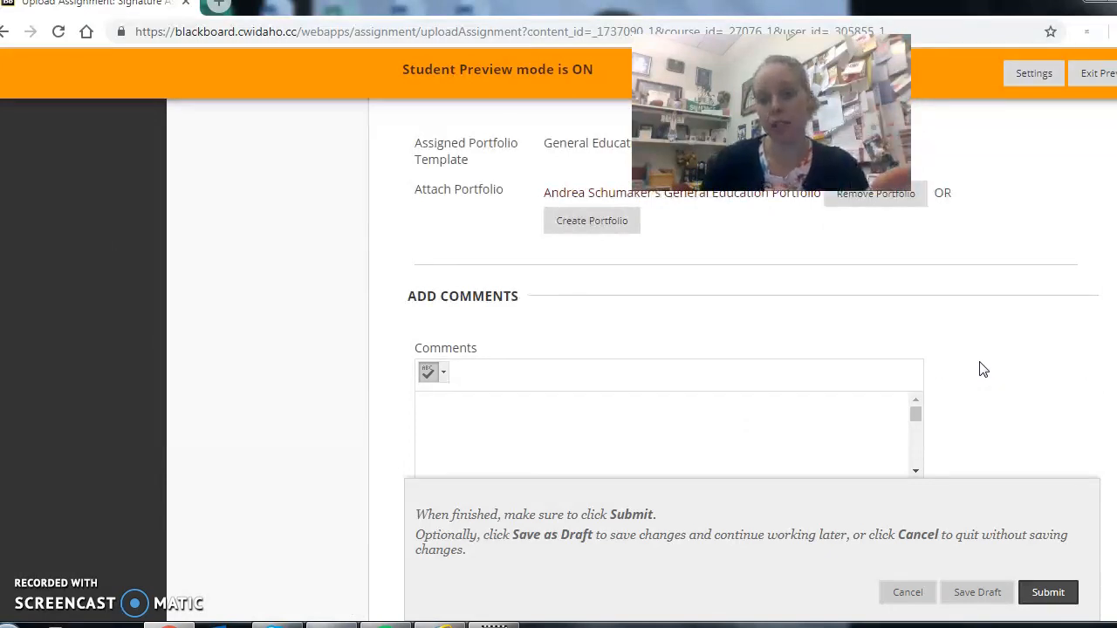
{"action": "left_click", "coordinate": [1050, 595]}
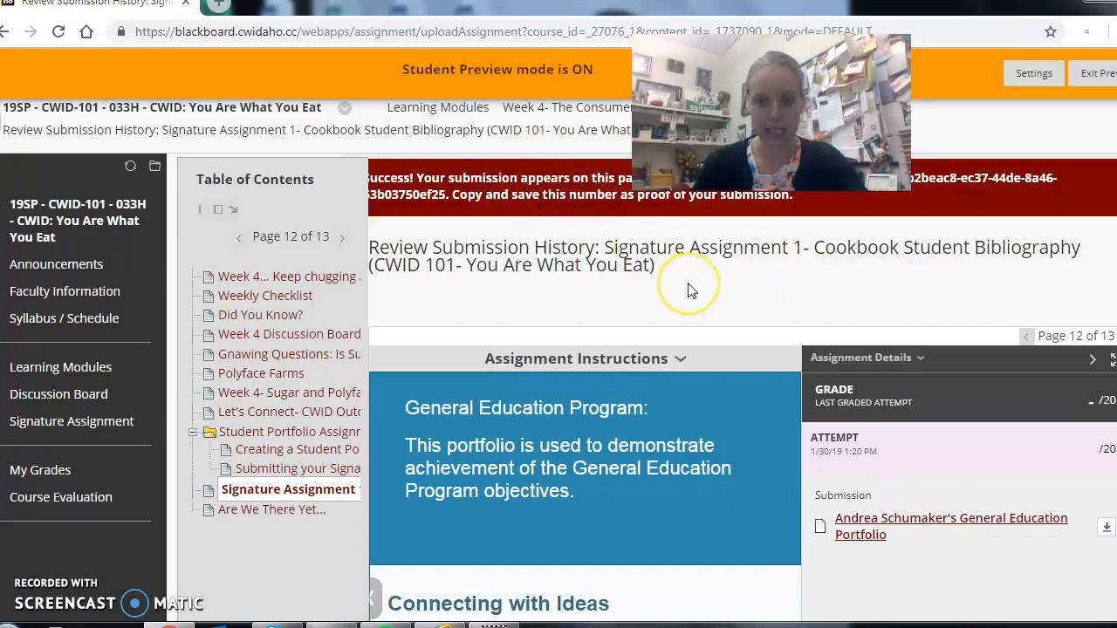
Check the submission by opening the bibliography artifact under Connecting with Ideas and its attached Word document, and close the artifact view.
{"action": "scroll", "coordinate": [688, 283], "scroll_direction": "down", "scroll_amount": 5}
{"action": "scroll", "coordinate": [687, 288], "scroll_direction": "up", "scroll_amount": 2}
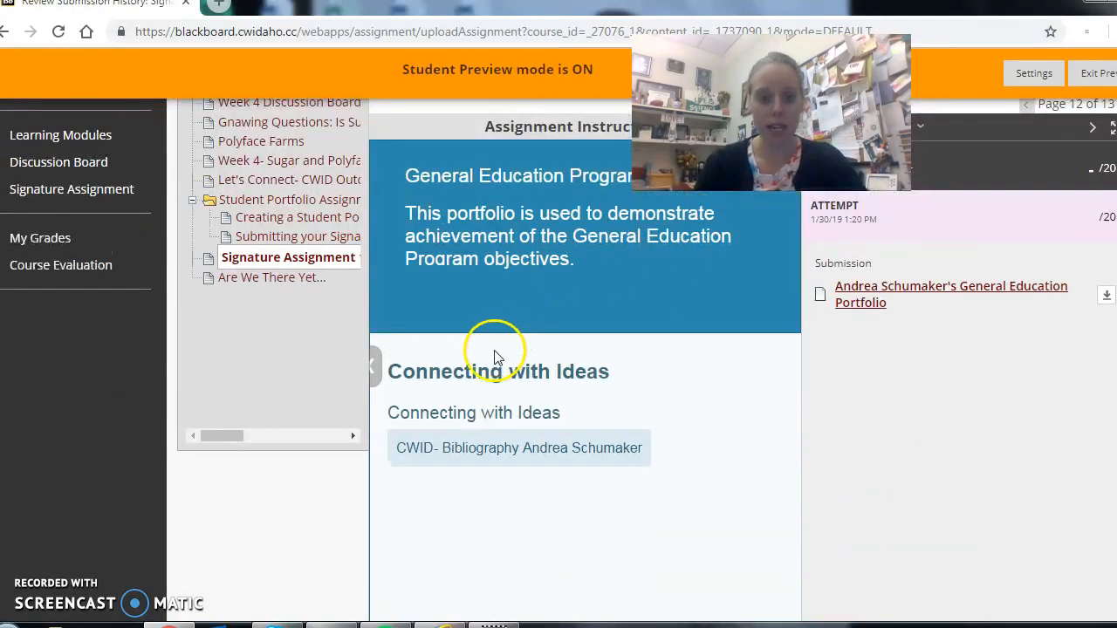
{"action": "left_click", "coordinate": [528, 452]}
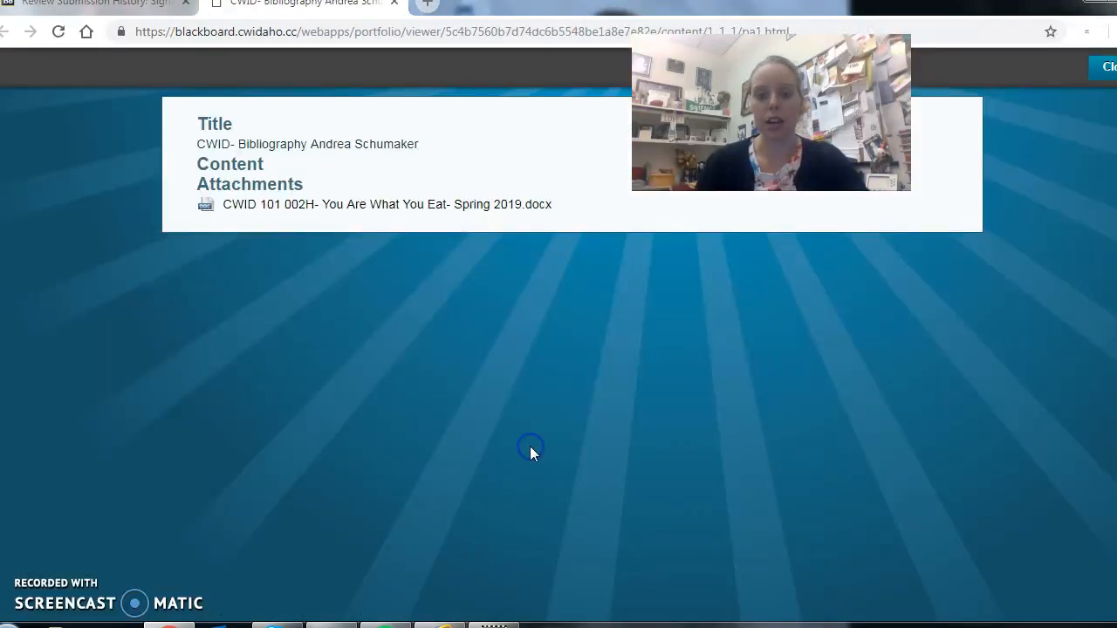
{"action": "left_click", "coordinate": [418, 210]}
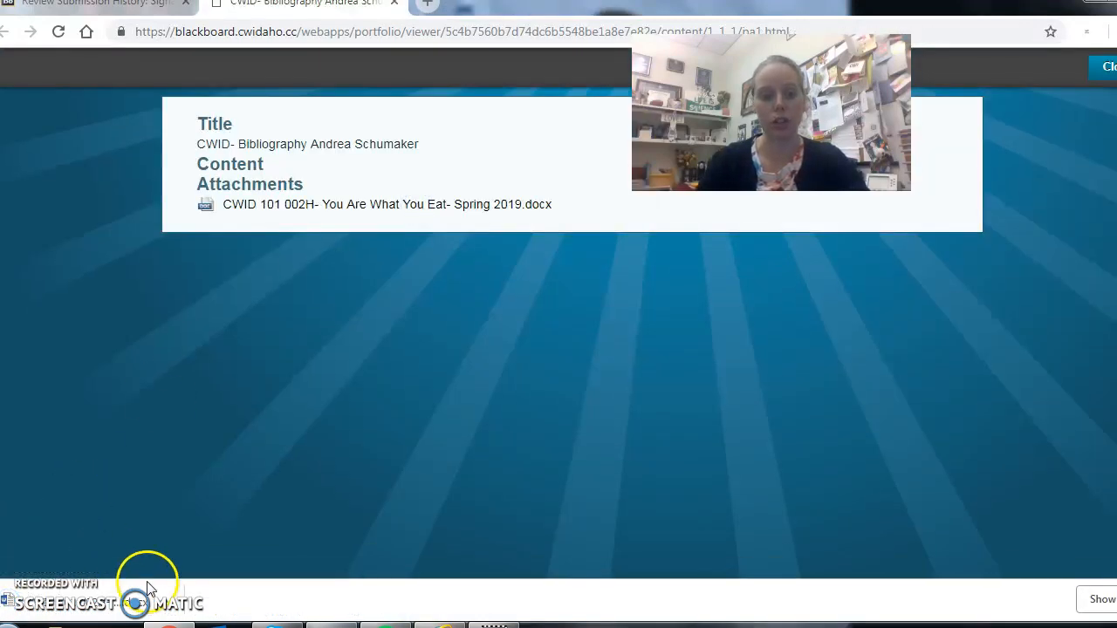
{"action": "left_click", "coordinate": [164, 604]}
{"action": "left_click", "coordinate": [212, 491]}
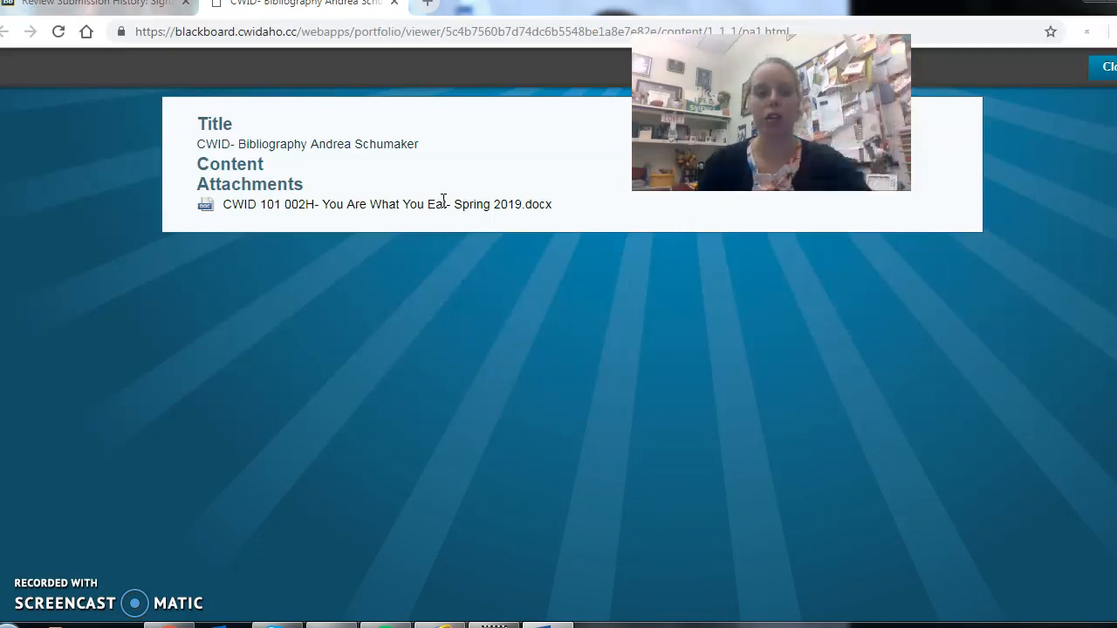
{"action": "left_click", "coordinate": [420, 41]}
{"action": "left_click", "coordinate": [374, 35]}
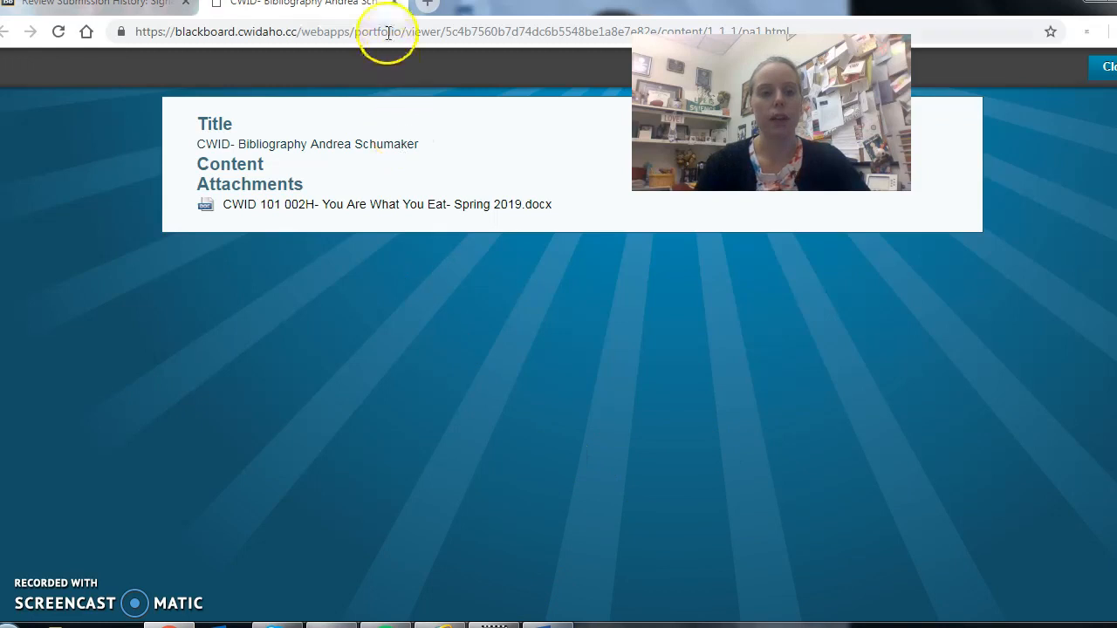
{"action": "left_click", "coordinate": [394, 6]}
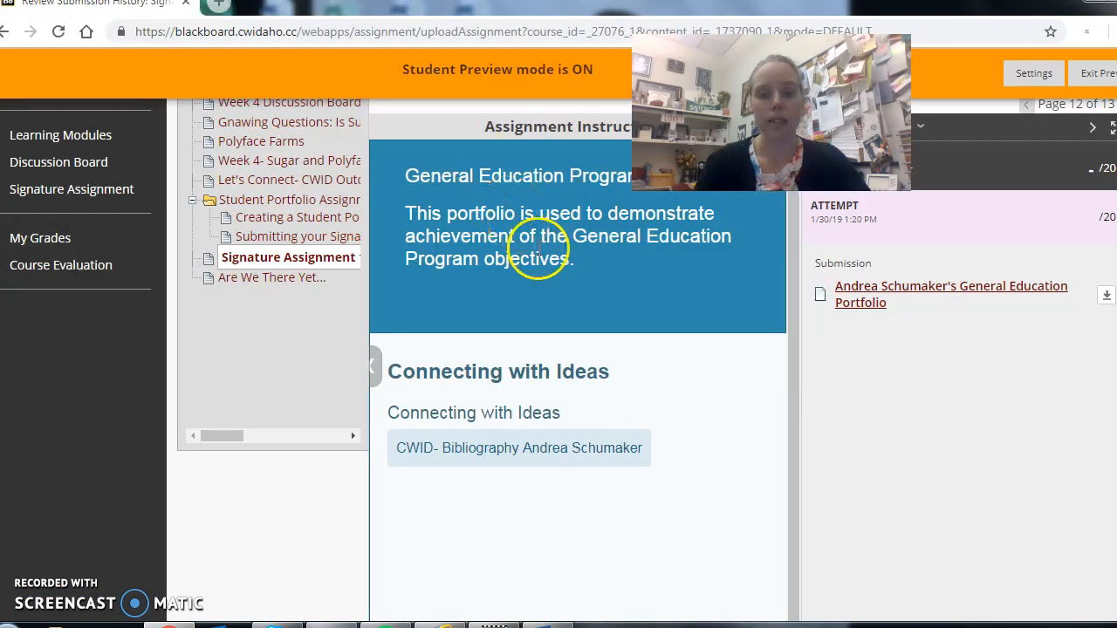